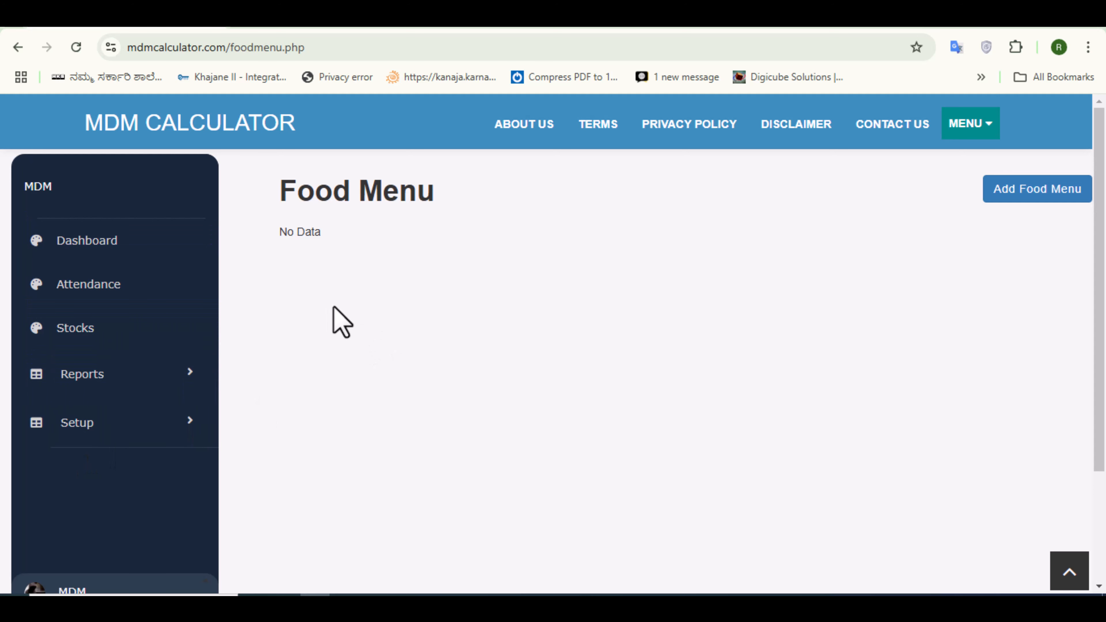
- Start a new food menu named Rice and Sambar for the Class 6-8 school group
{"action": "left_click", "coordinate": [1027, 193]}
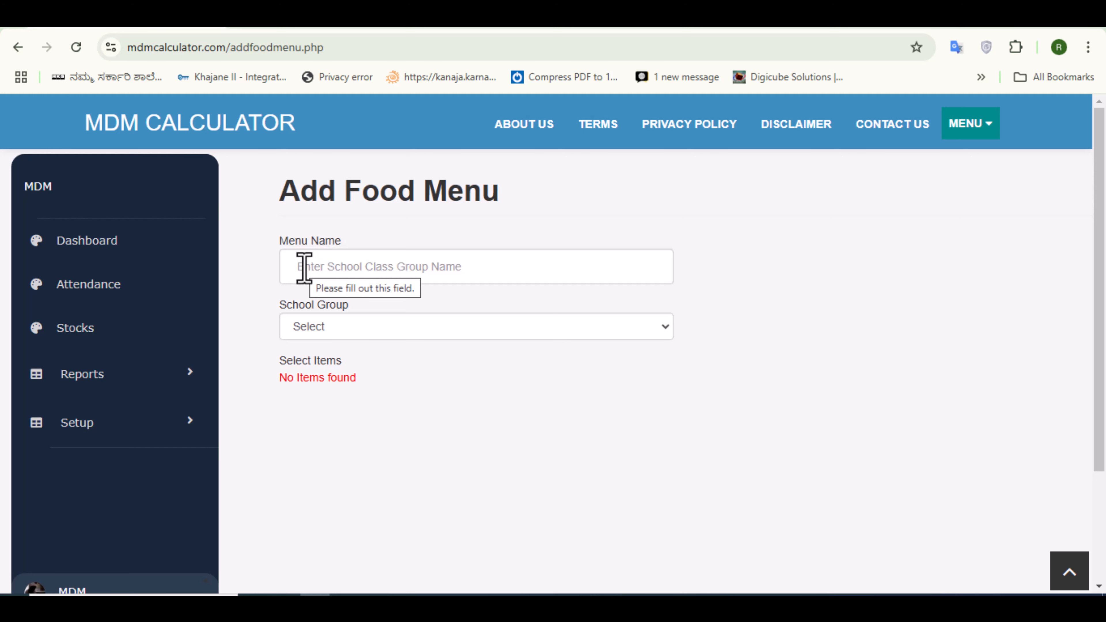
{"action": "left_click", "coordinate": [304, 268]}
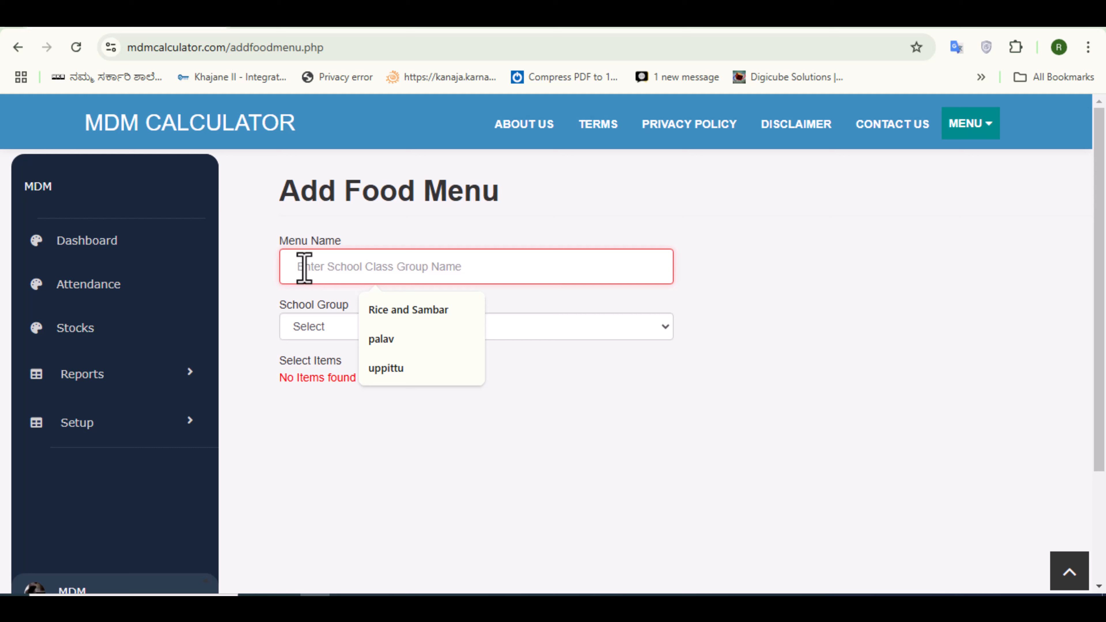
{"action": "type", "text": "rice"}
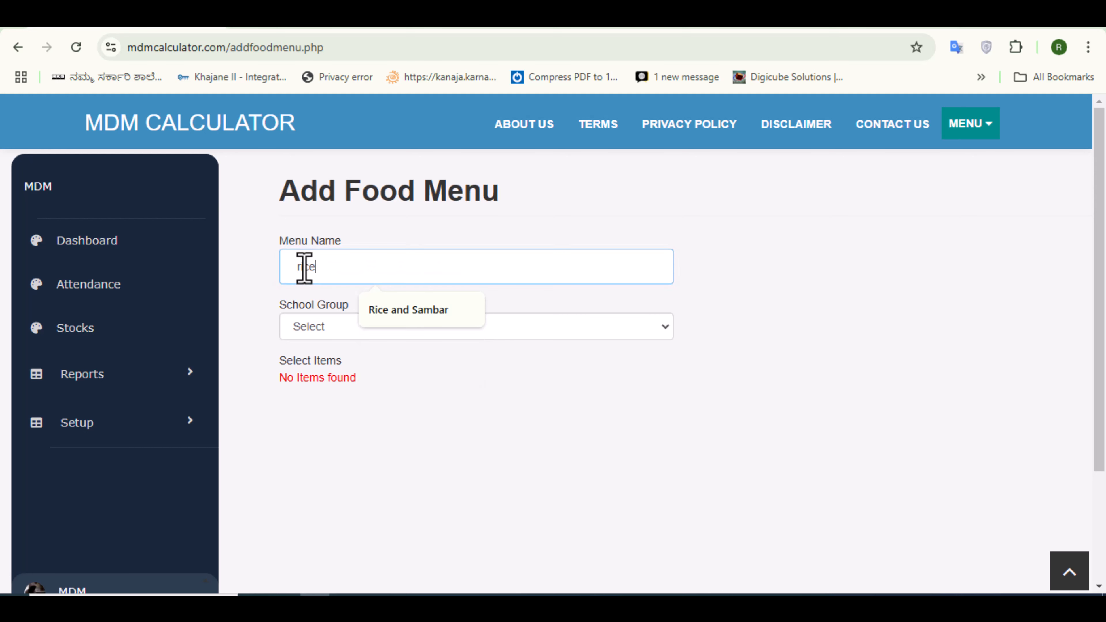
{"action": "left_click", "coordinate": [396, 311]}
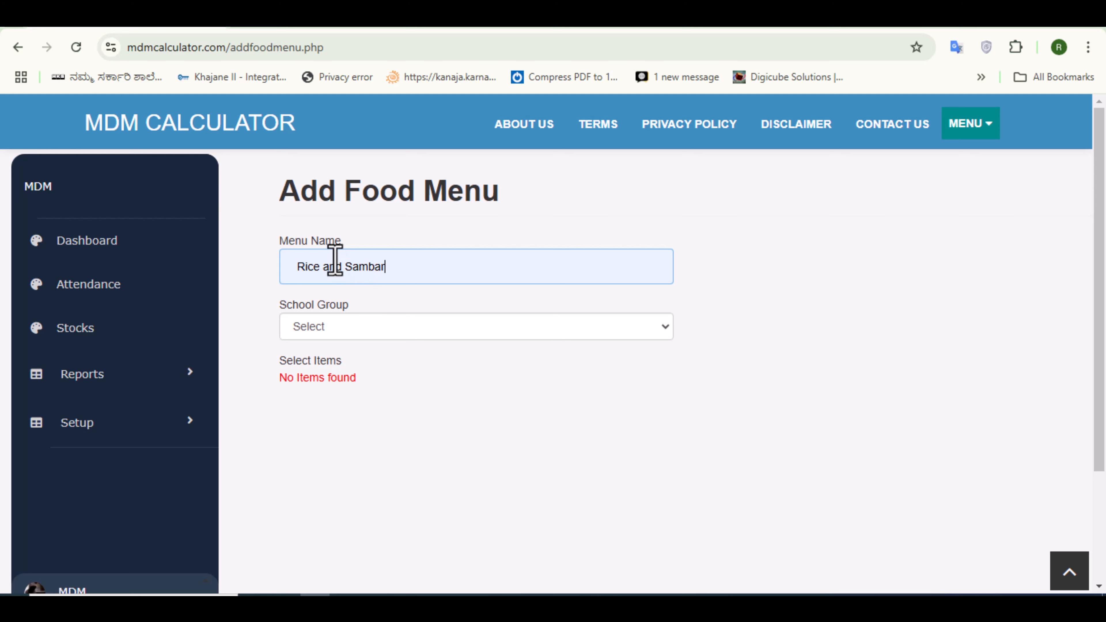
{"action": "left_click", "coordinate": [664, 330]}
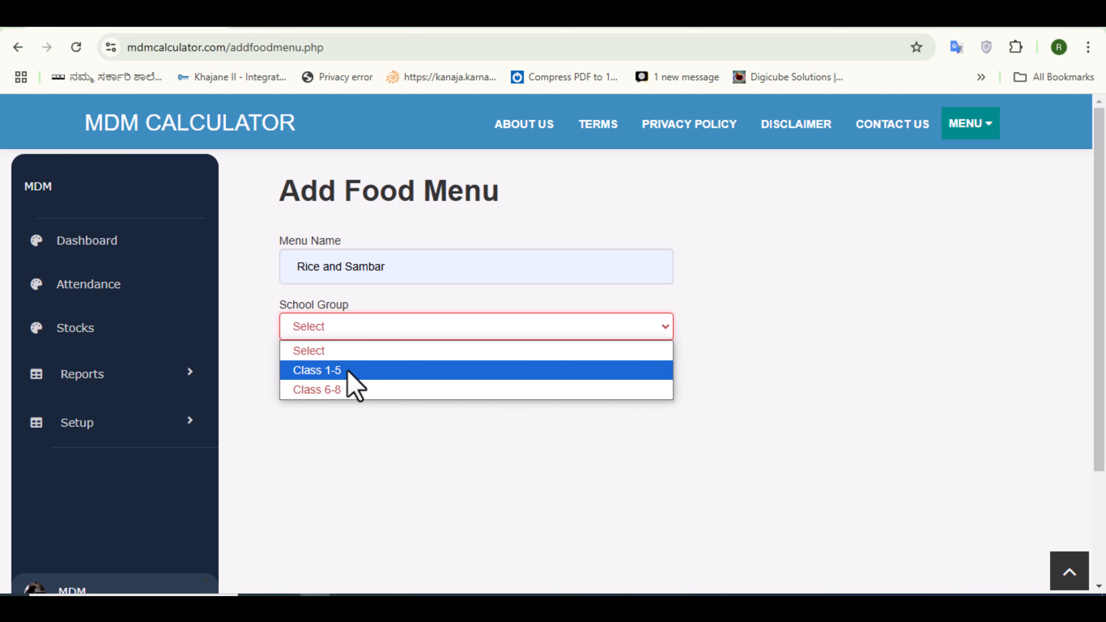
{"action": "left_click", "coordinate": [342, 392]}
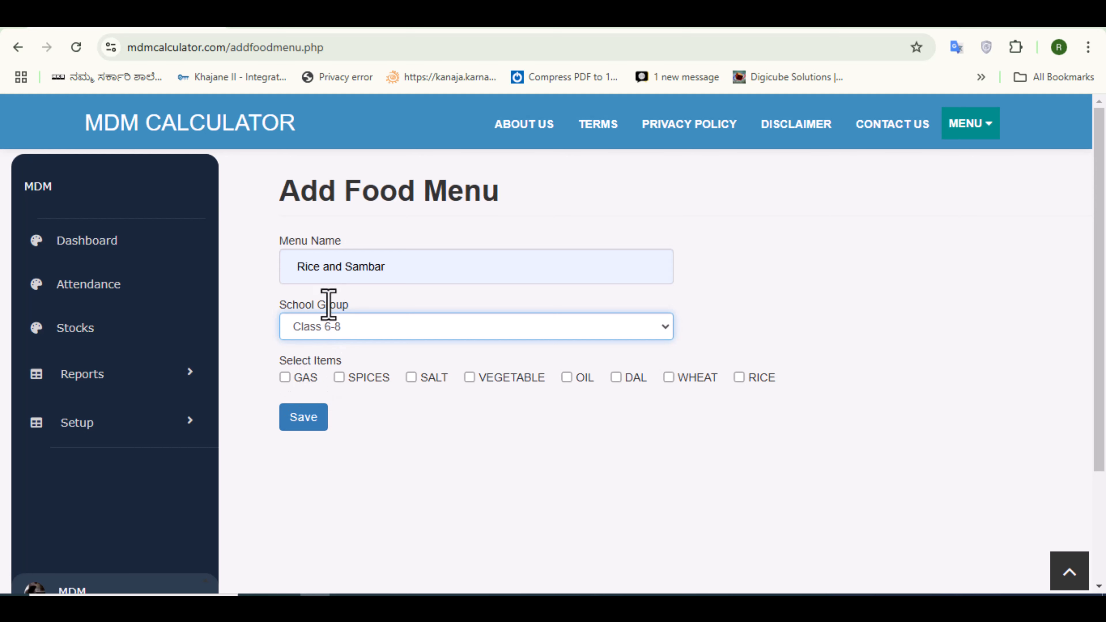
- Select GAS, SPICES, SALT, VEGETABLE, OIL, DAL and RICE as items, then save the menu and confirm
{"action": "left_click", "coordinate": [285, 378]}
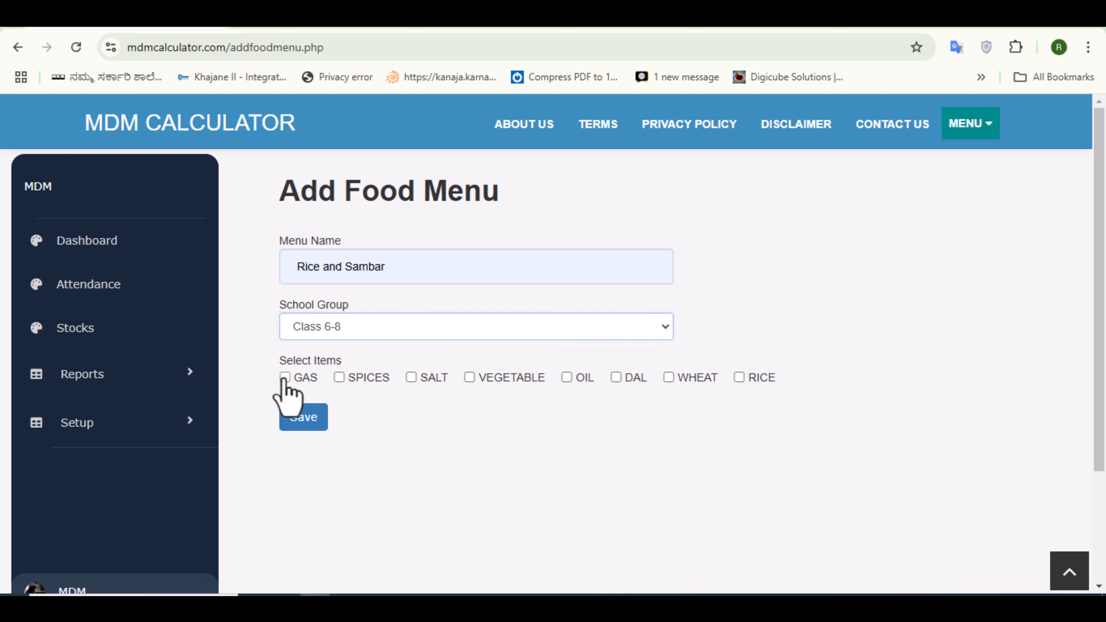
{"action": "left_click", "coordinate": [339, 377]}
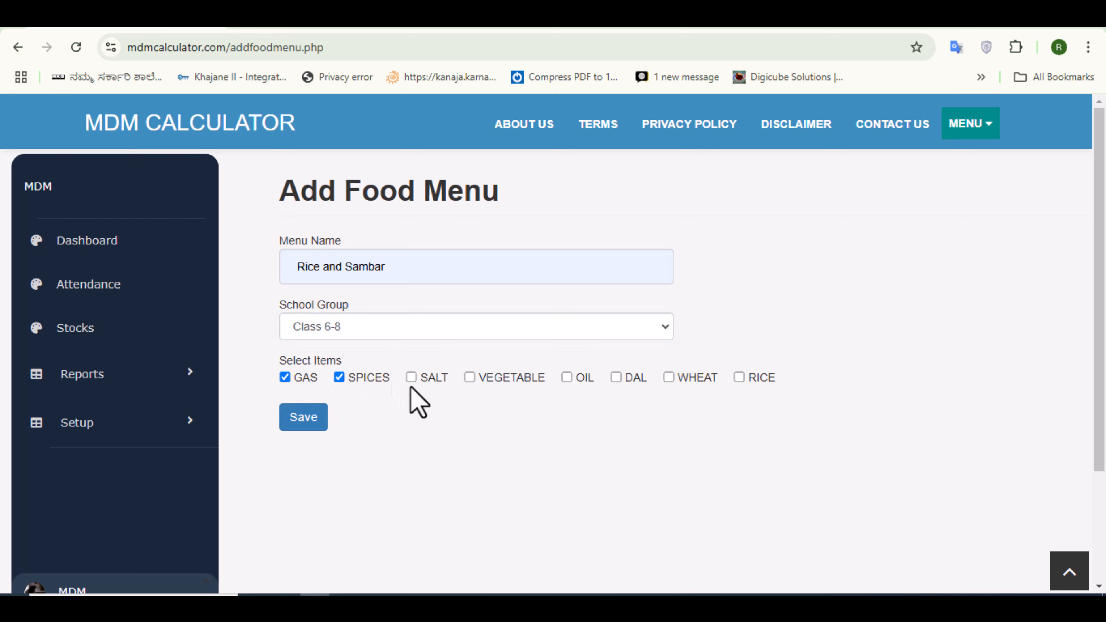
{"action": "left_click", "coordinate": [411, 378]}
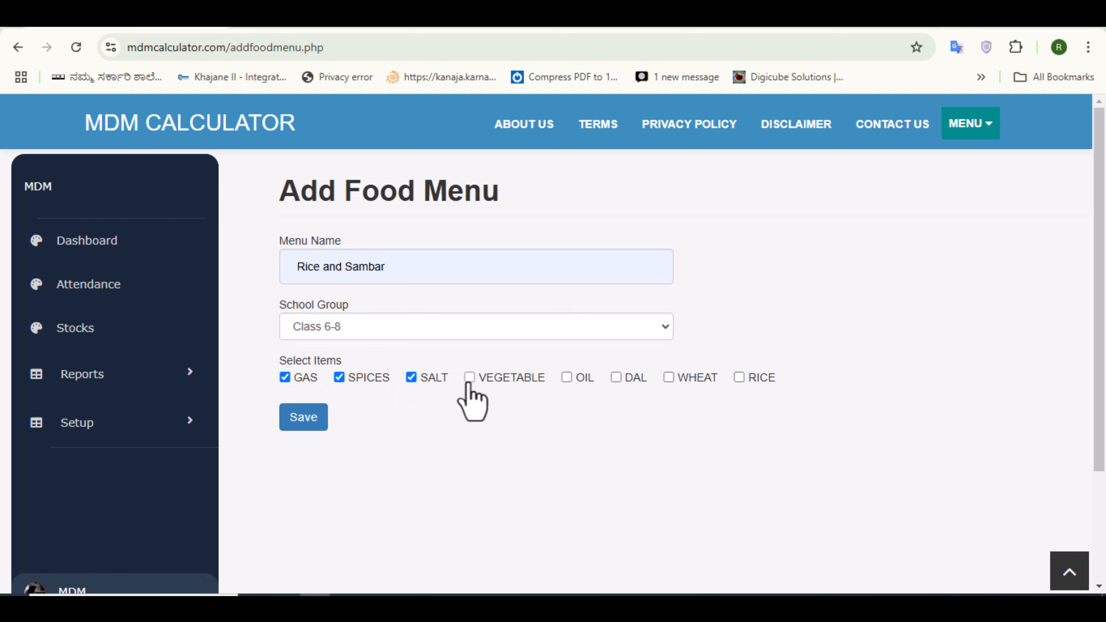
{"action": "left_click", "coordinate": [469, 378]}
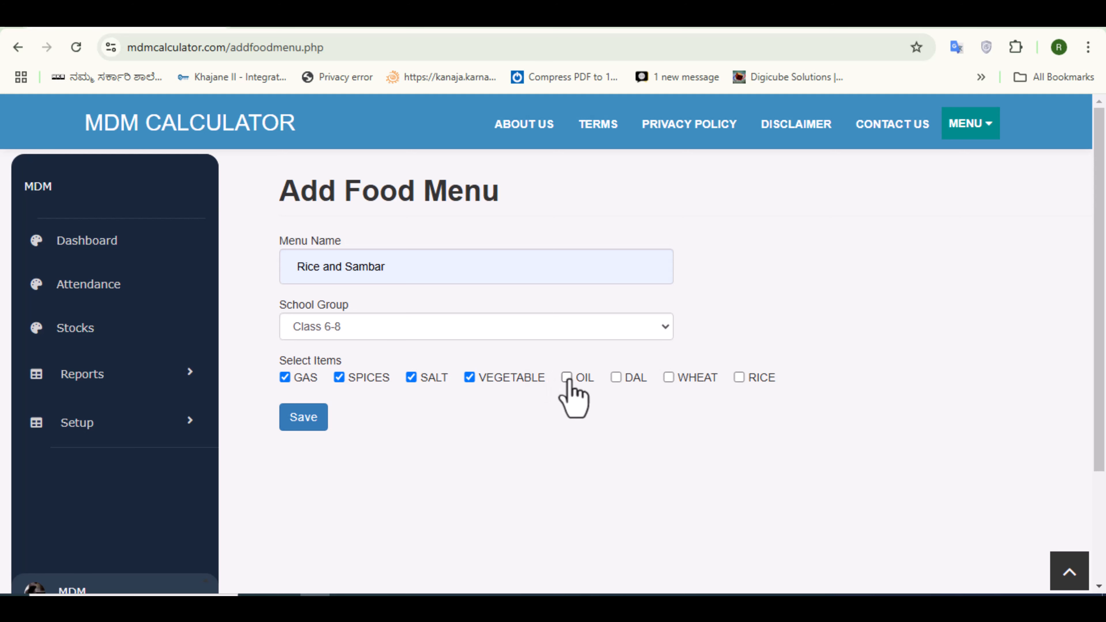
{"action": "left_click", "coordinate": [616, 377]}
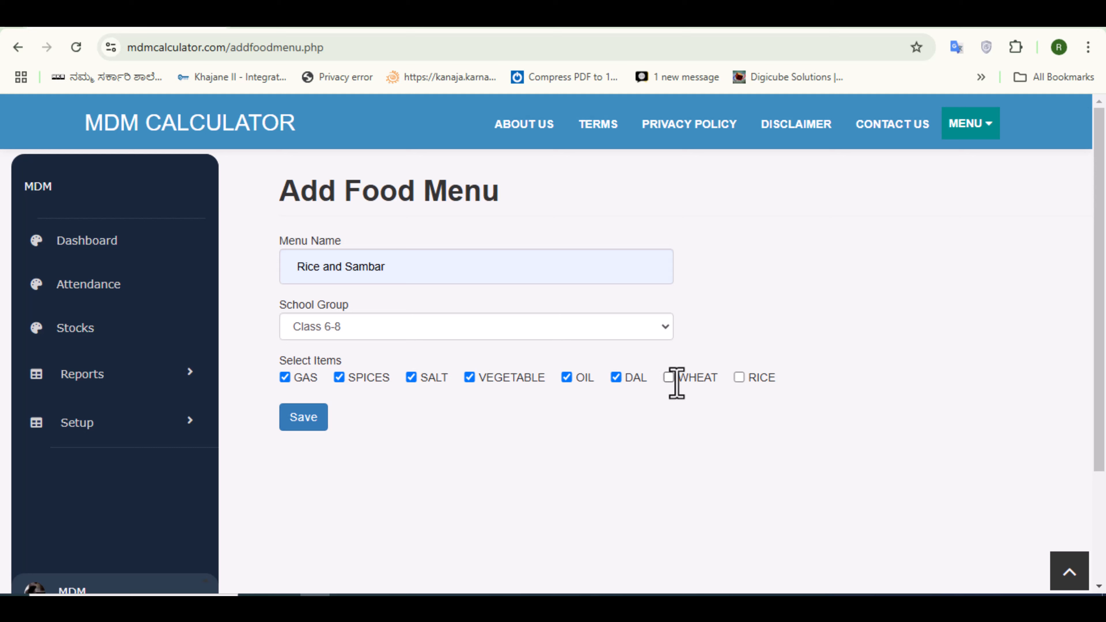
{"action": "left_click", "coordinate": [738, 377]}
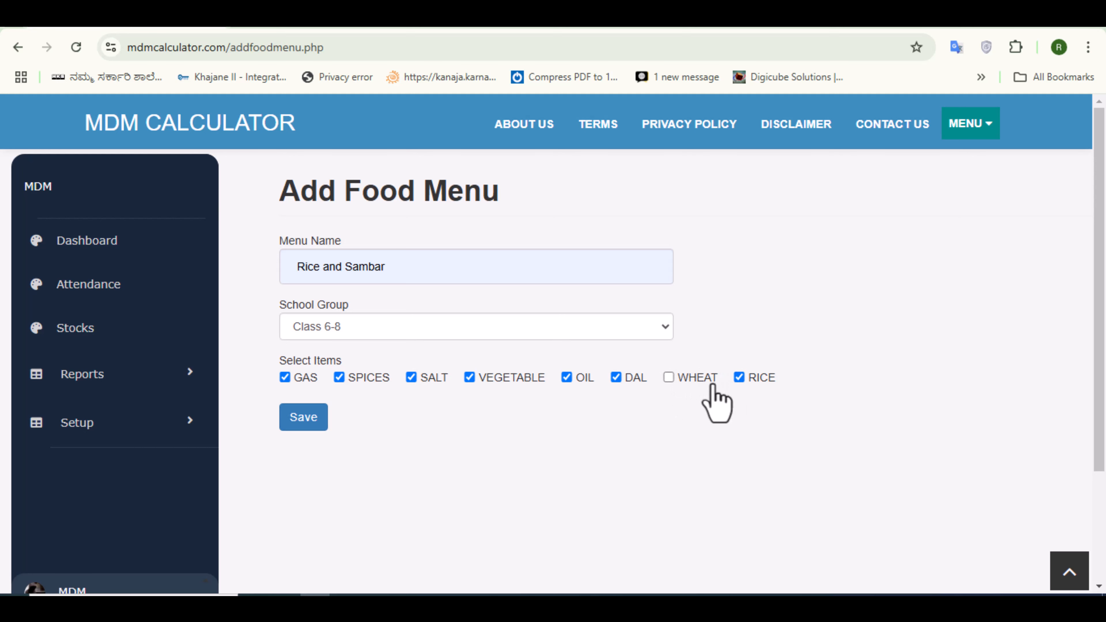
{"action": "left_click", "coordinate": [299, 420]}
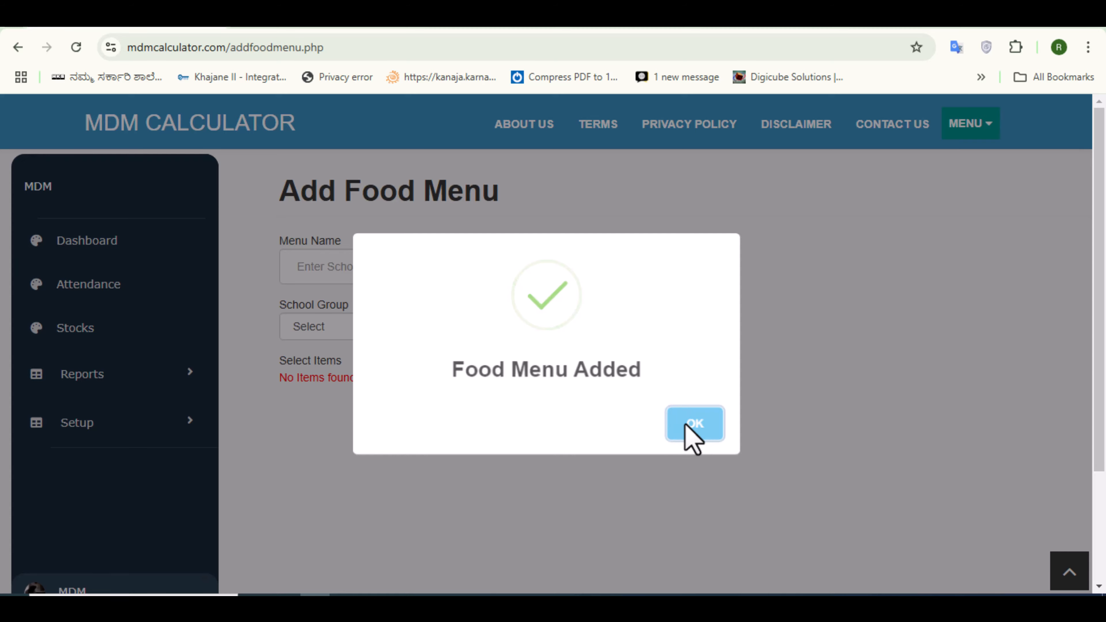
{"action": "left_click", "coordinate": [686, 425]}
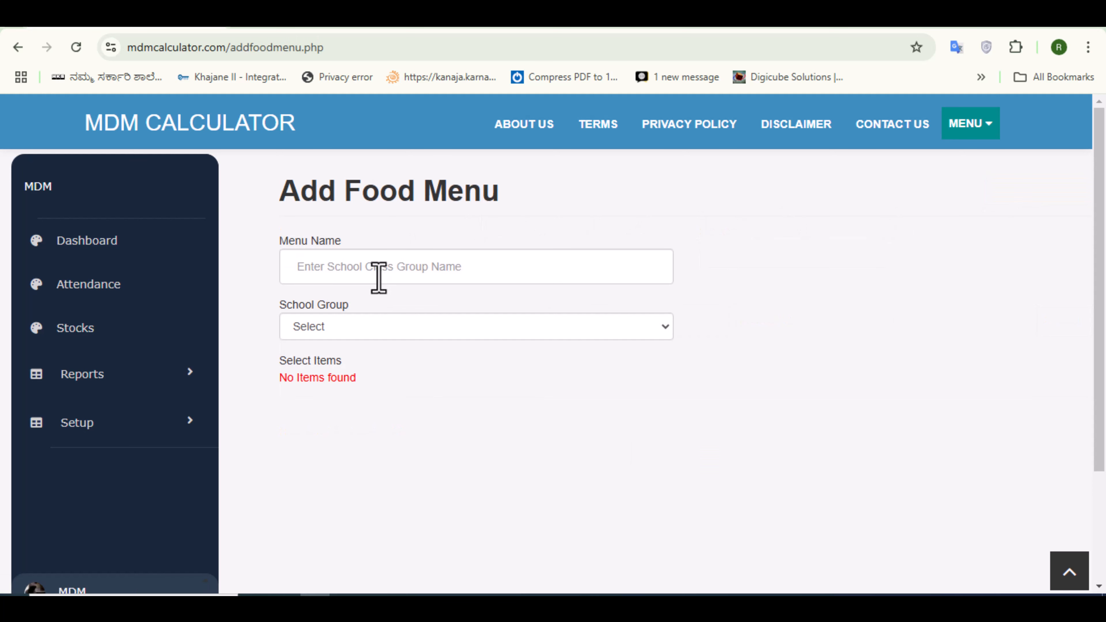
- Enter palav as the new menu name and choose the Class 6-8 school group
{"action": "left_click", "coordinate": [306, 268]}
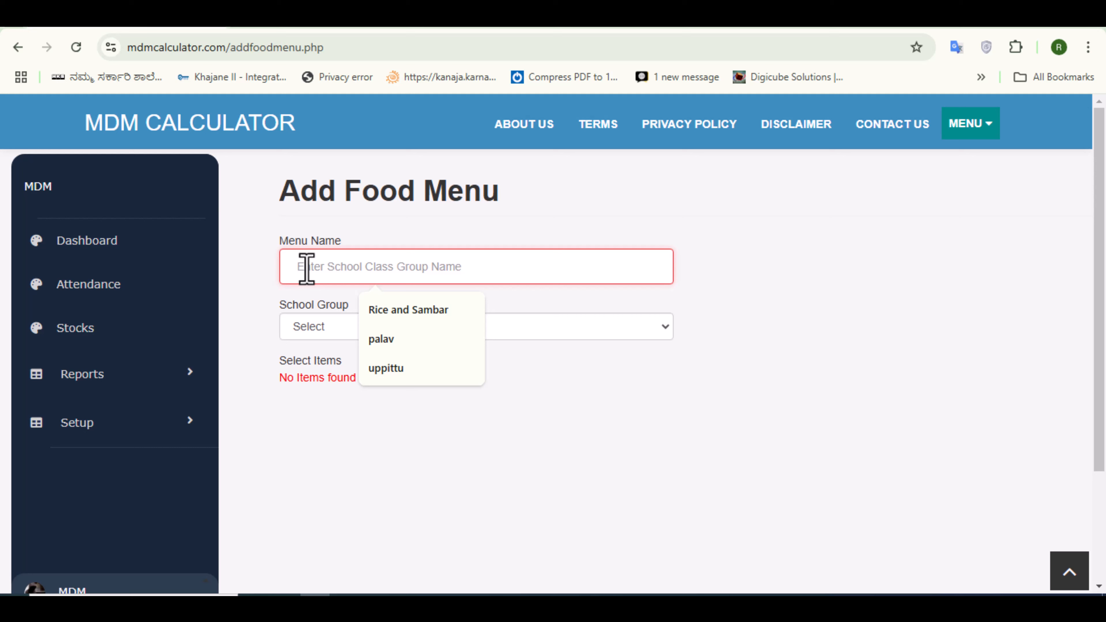
{"action": "type", "text": "pala"}
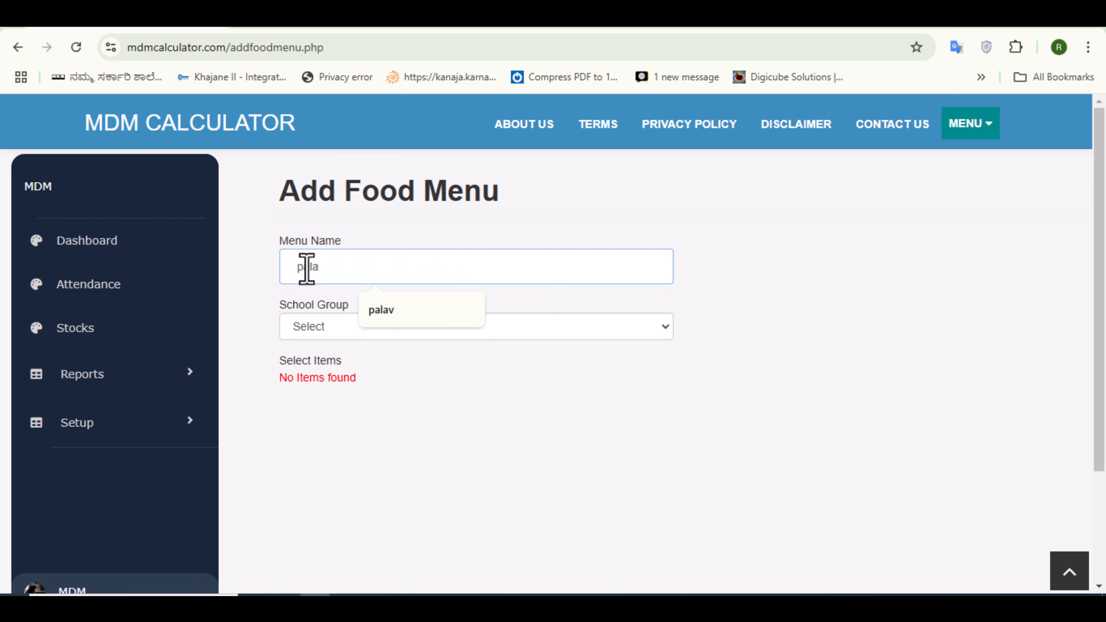
{"action": "type", "text": "v"}
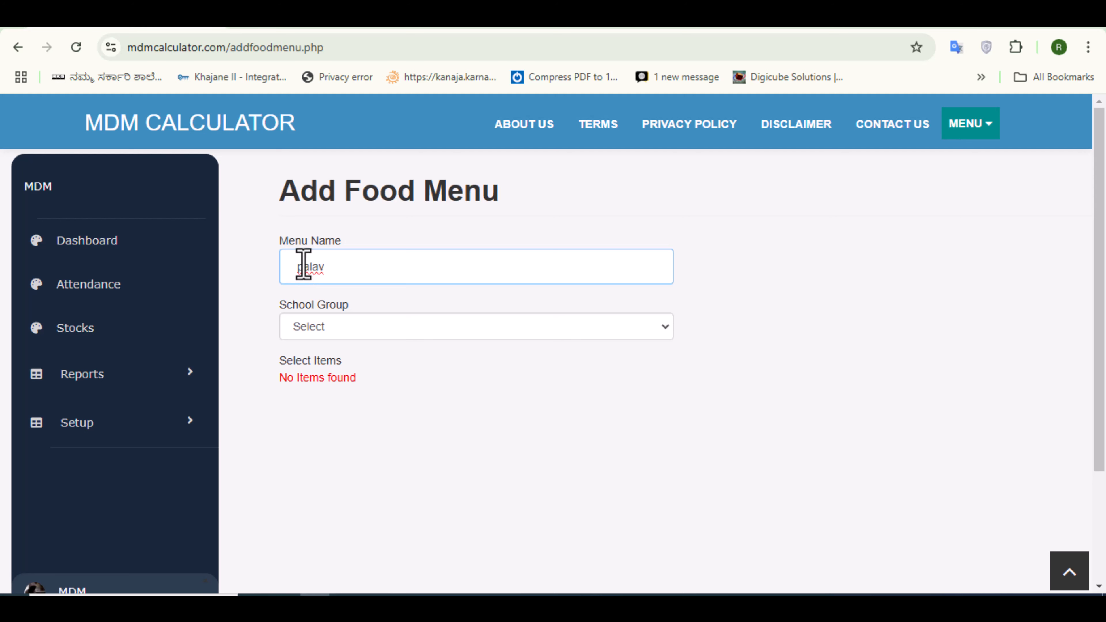
{"action": "left_click", "coordinate": [673, 330]}
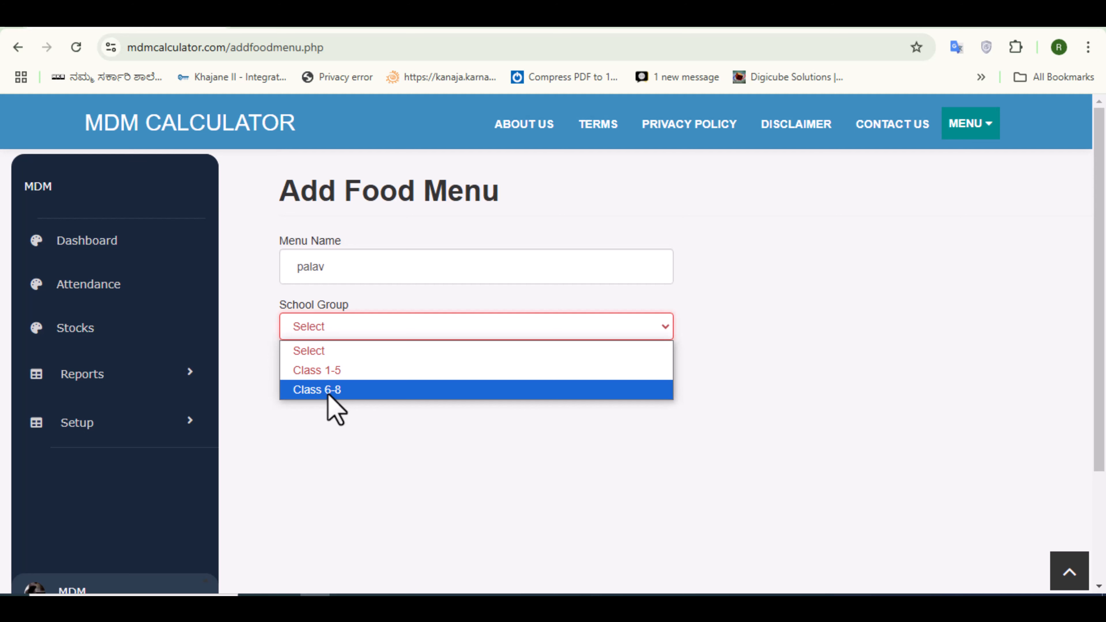
{"action": "left_click", "coordinate": [331, 392]}
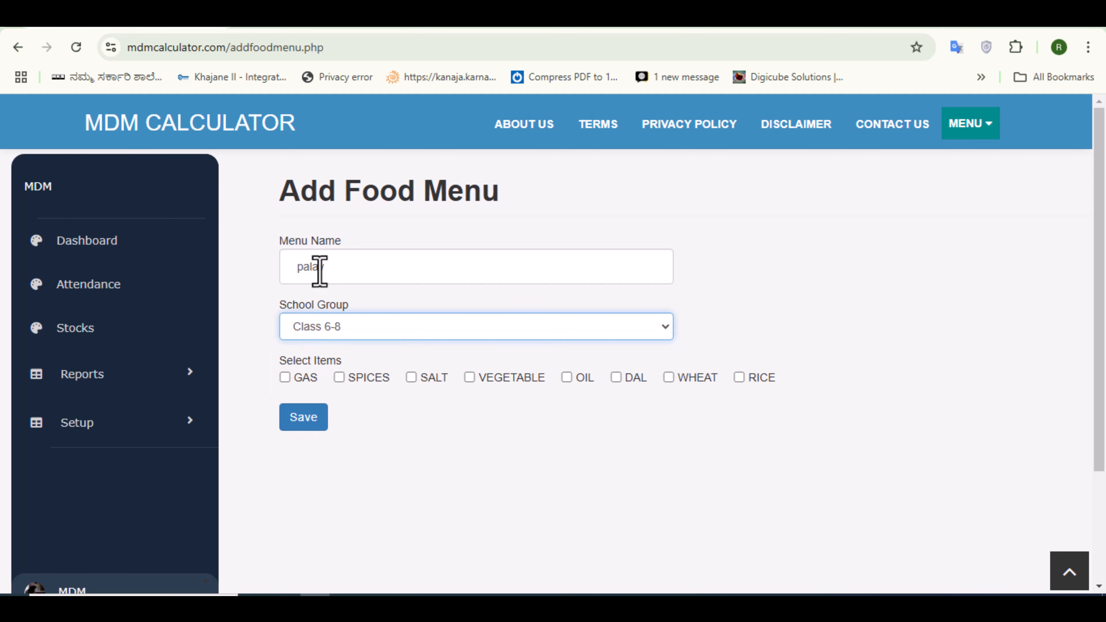
- Select GAS, SPICES, SALT, VEGETABLE, OIL and RICE as items, then save the menu and confirm
{"action": "left_click", "coordinate": [285, 377]}
{"action": "left_click", "coordinate": [339, 377]}
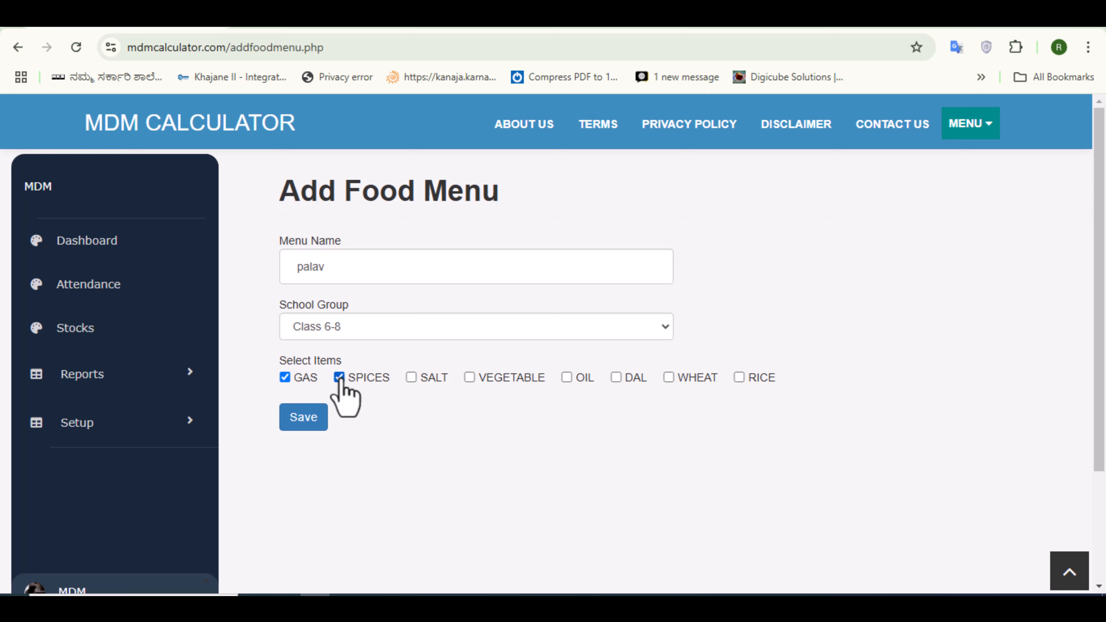
{"action": "left_click", "coordinate": [411, 377]}
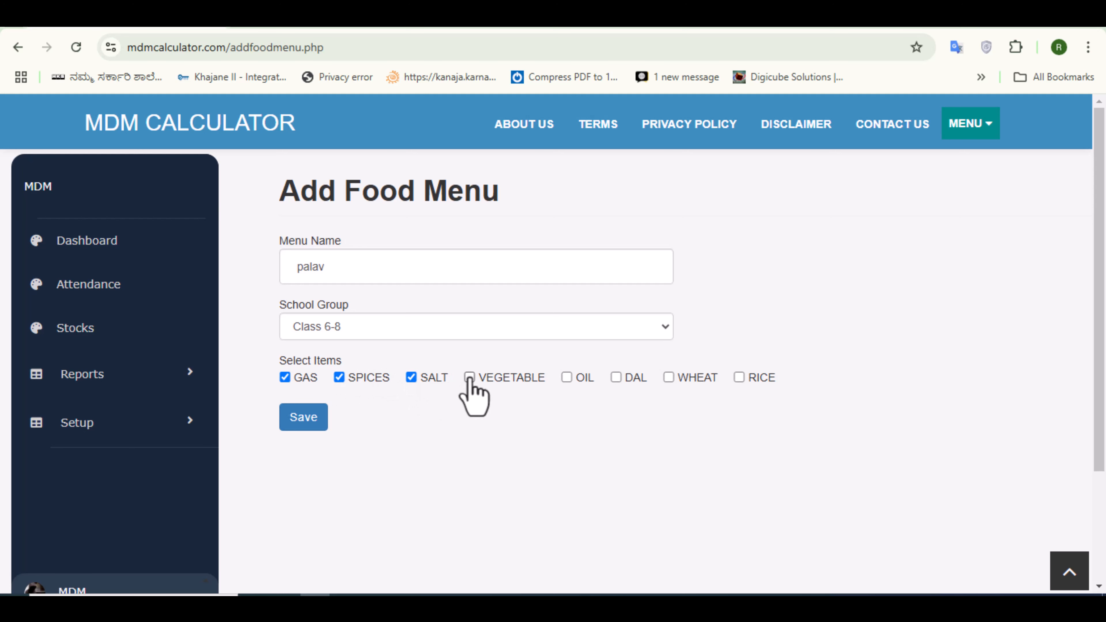
{"action": "left_click", "coordinate": [470, 377]}
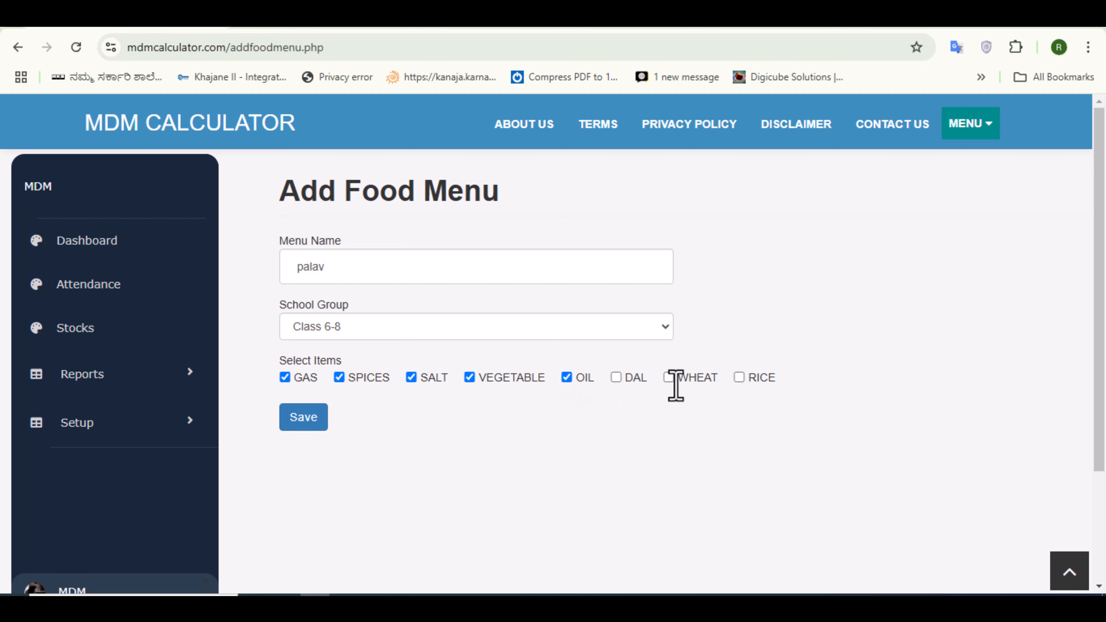
{"action": "left_click", "coordinate": [739, 377]}
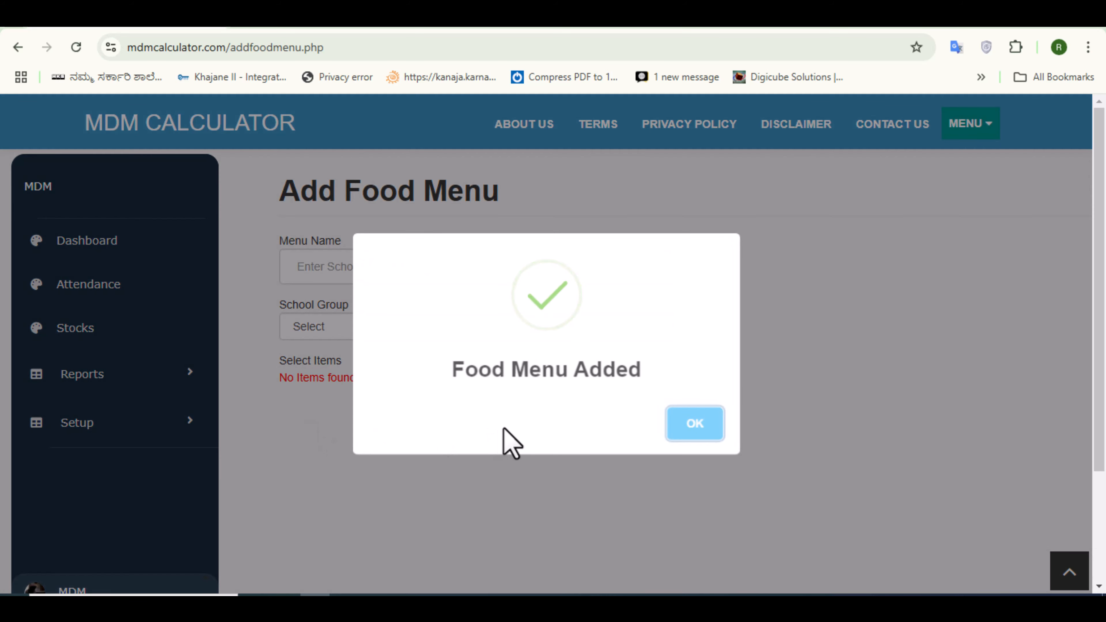
{"action": "left_click", "coordinate": [692, 429]}
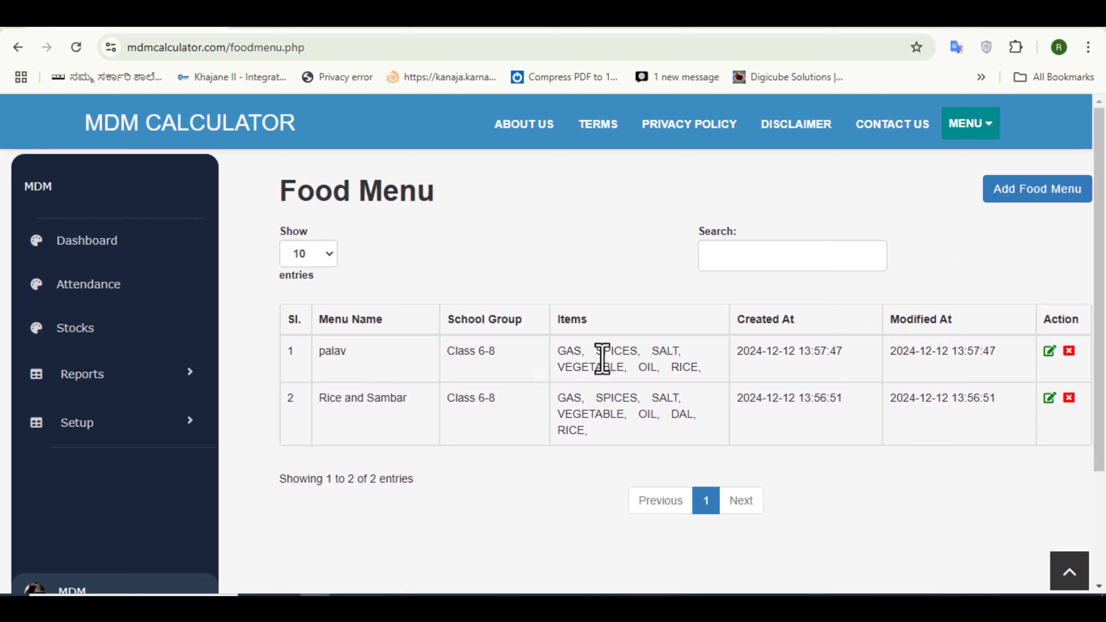
- Add another food menu named uppittu for the Class 6-8 school group
{"action": "left_click", "coordinate": [1018, 192]}
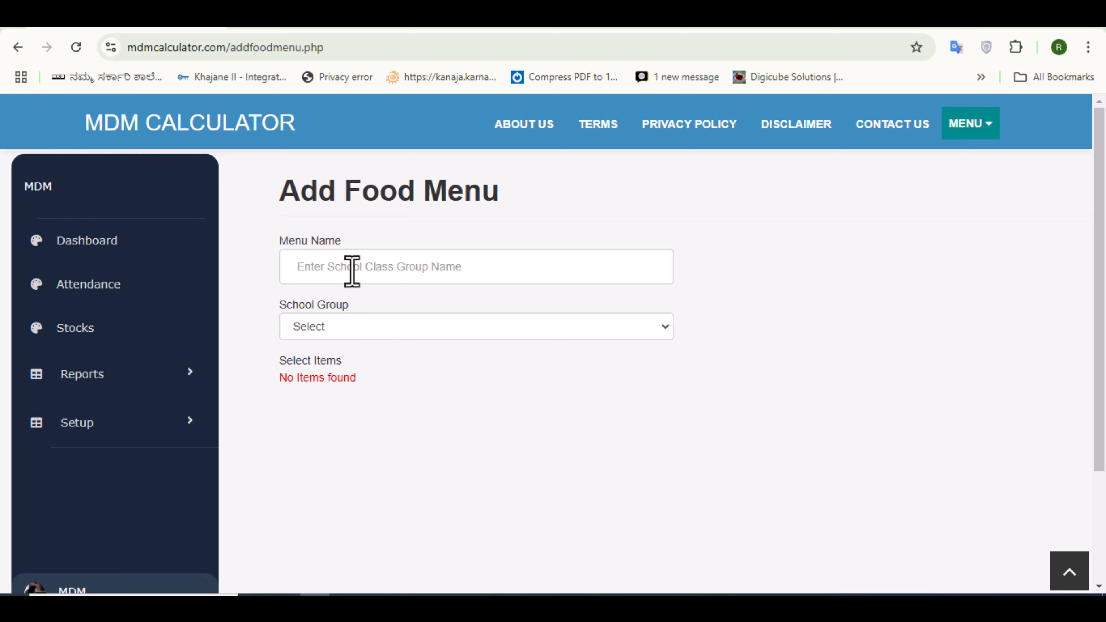
{"action": "left_click", "coordinate": [324, 267]}
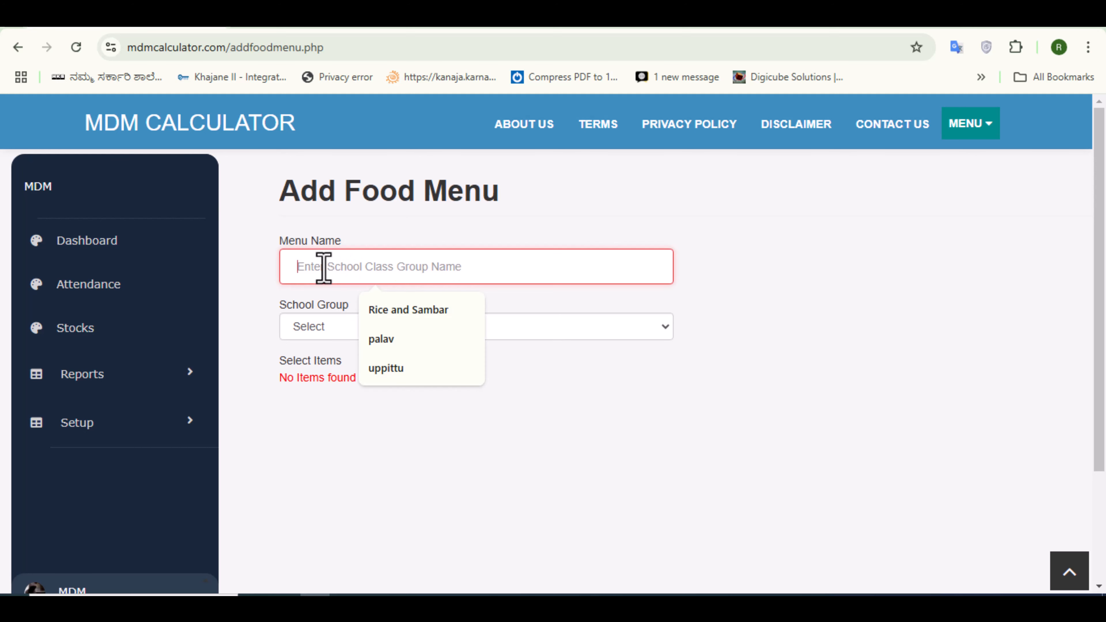
{"action": "type", "text": "upp"}
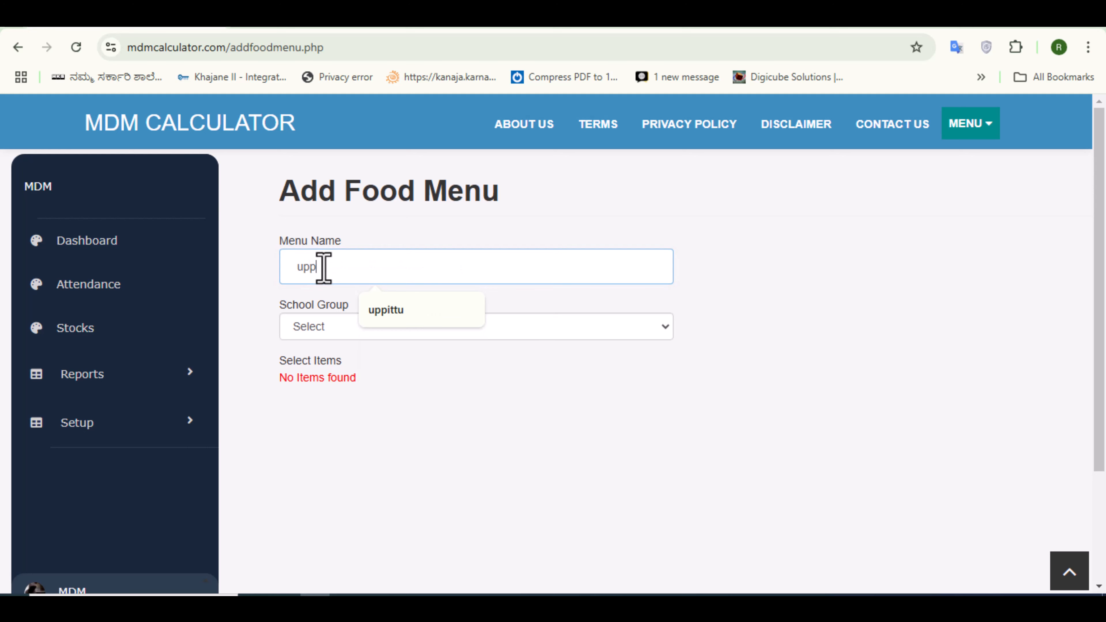
{"action": "left_click", "coordinate": [388, 309]}
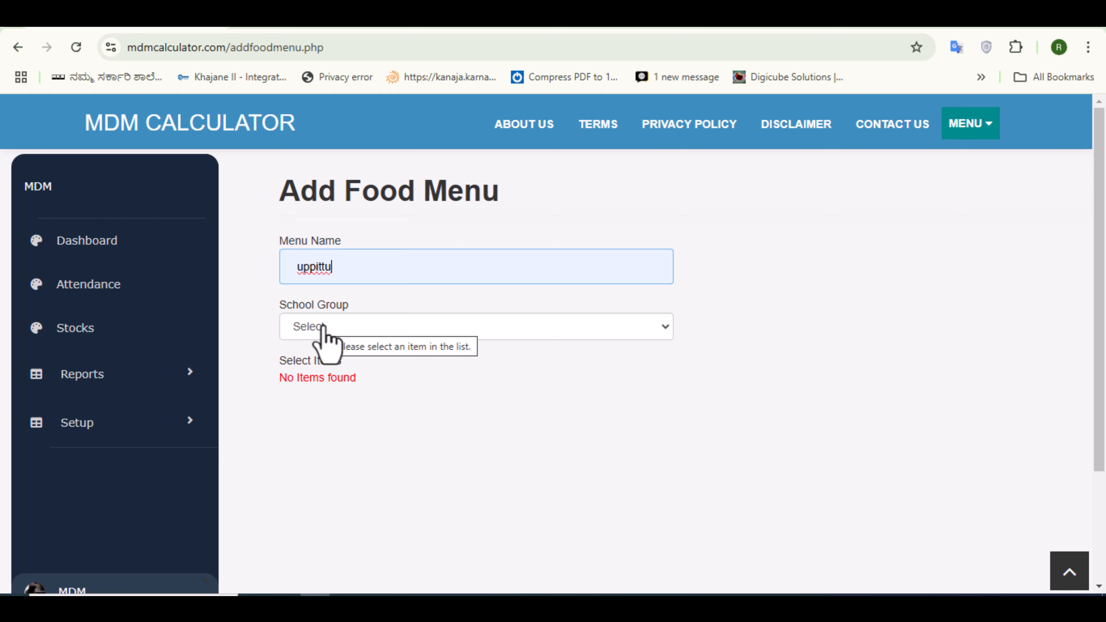
{"action": "left_click", "coordinate": [669, 327]}
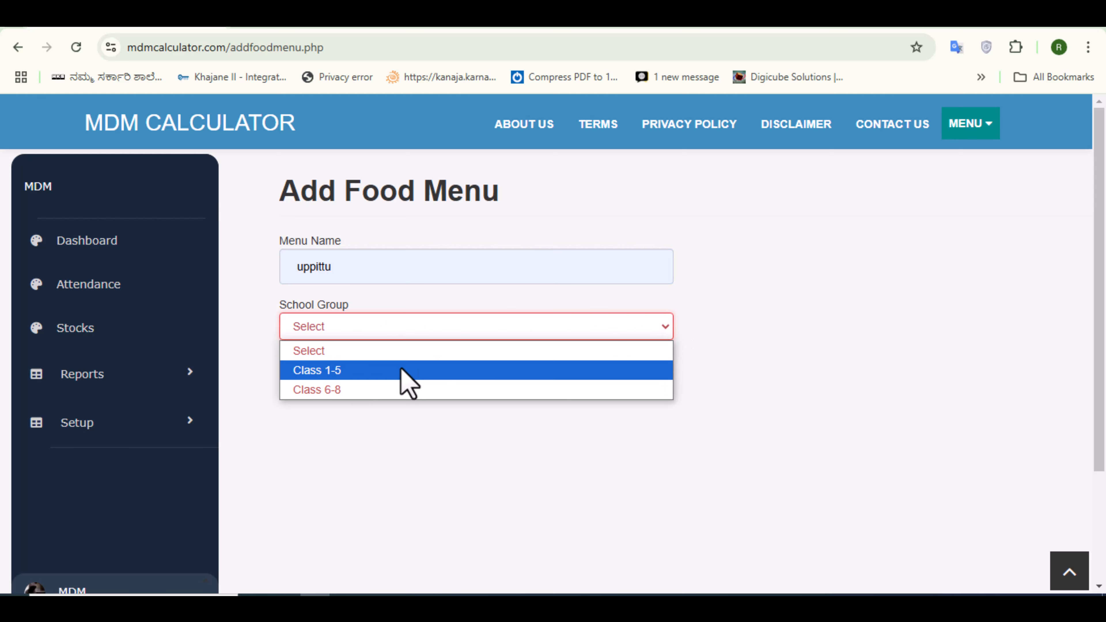
{"action": "left_click", "coordinate": [332, 392]}
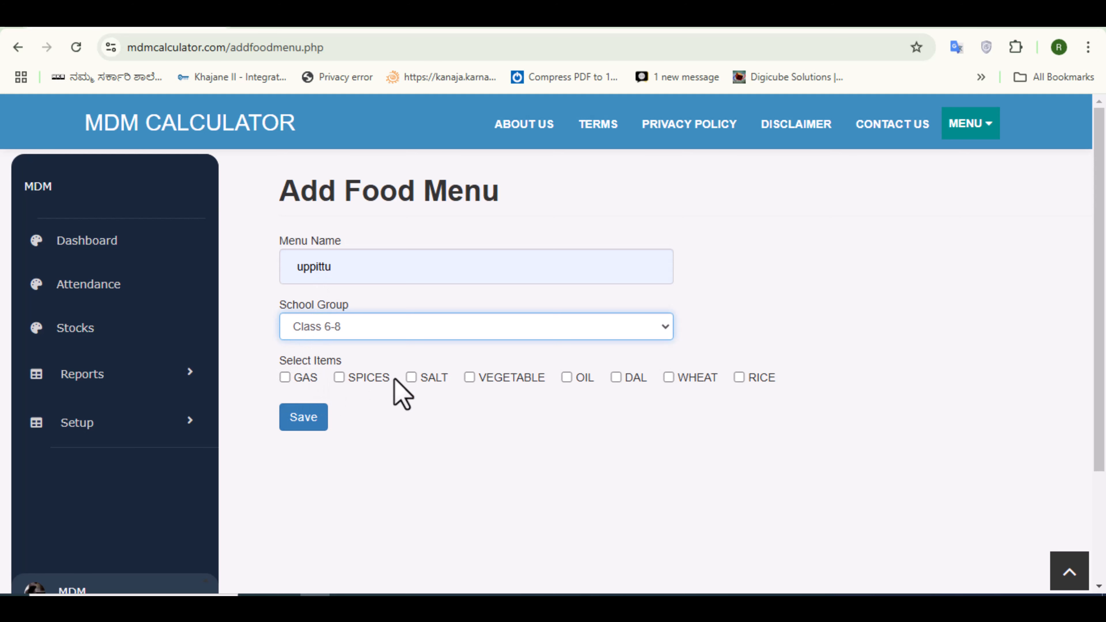
- Select GAS, SPICES, SALT, VEGETABLE, OIL and WHEAT as items and save the menu
{"action": "left_click", "coordinate": [287, 378]}
{"action": "left_click", "coordinate": [340, 378]}
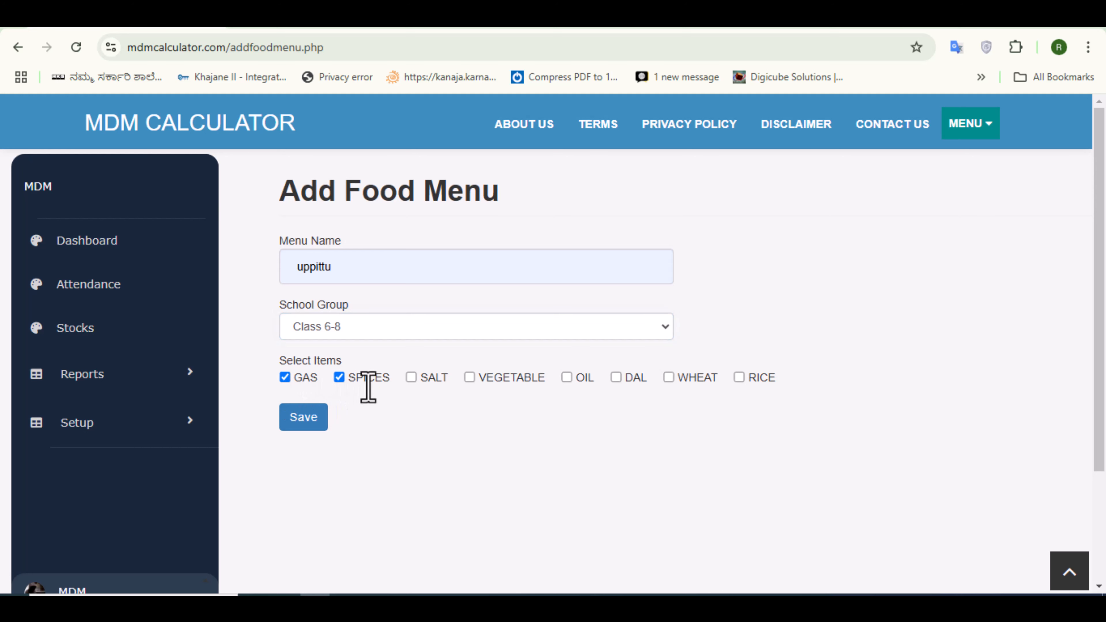
{"action": "left_click", "coordinate": [411, 378]}
{"action": "left_click", "coordinate": [470, 378]}
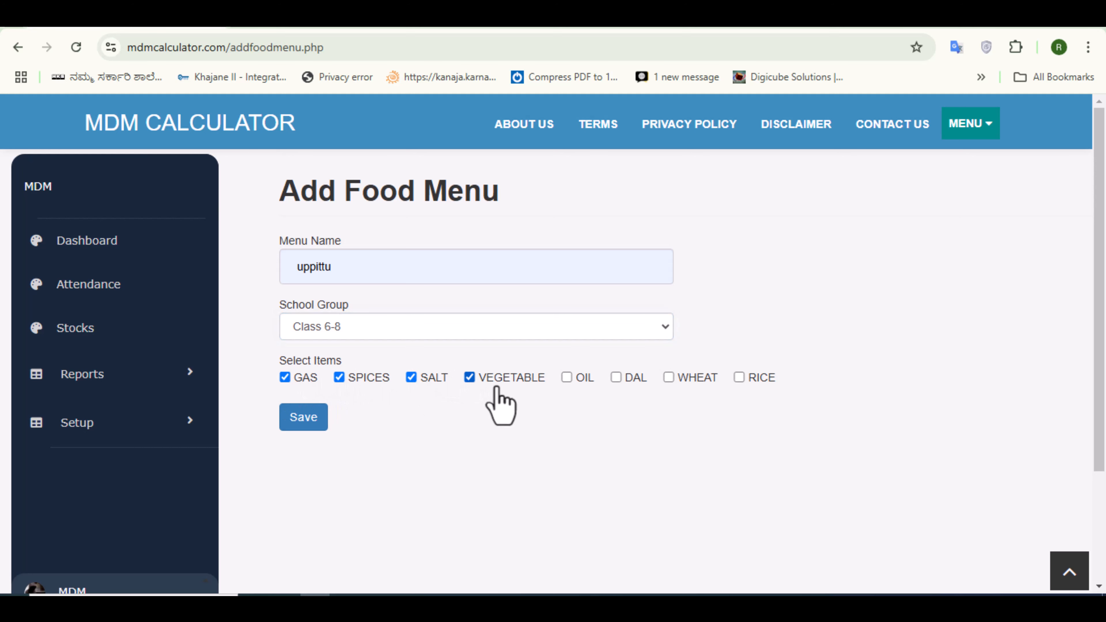
{"action": "left_click", "coordinate": [566, 378]}
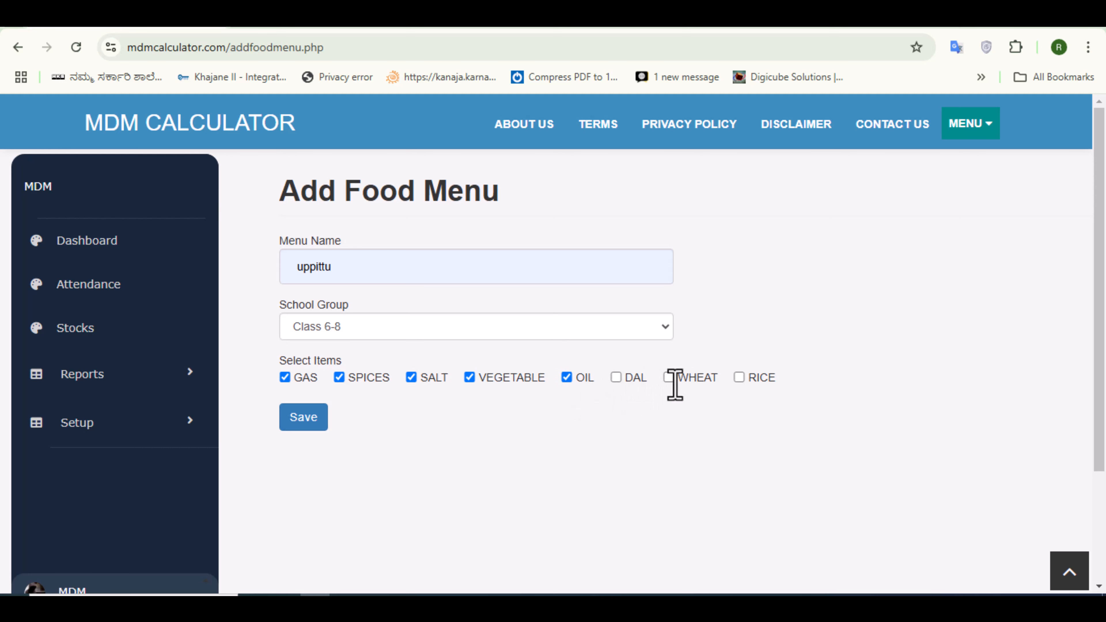
{"action": "left_click", "coordinate": [669, 378]}
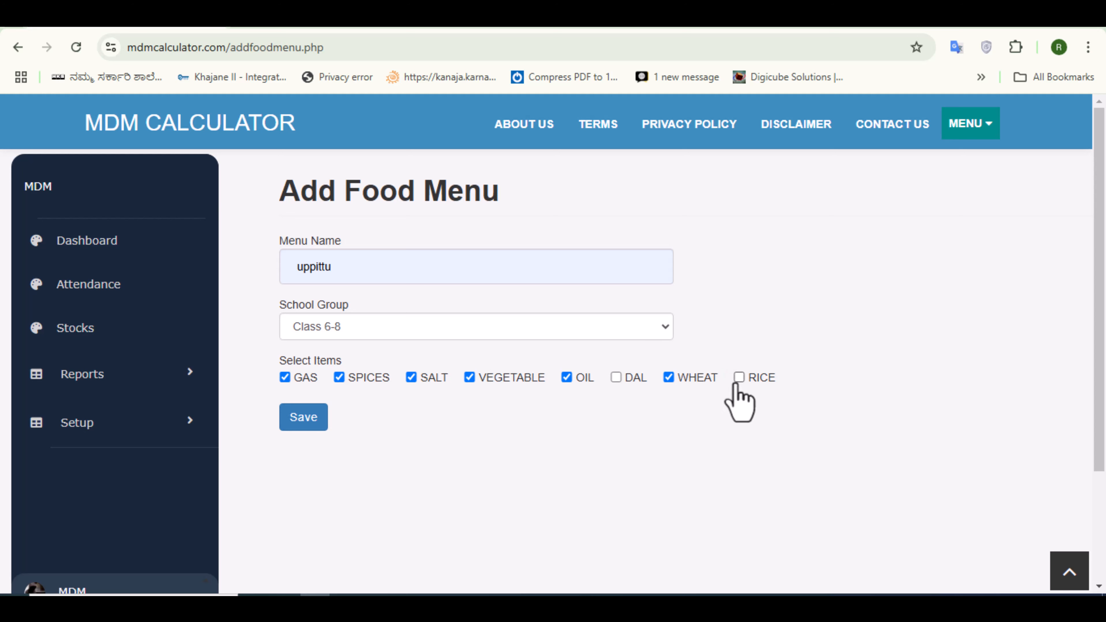
{"action": "left_click", "coordinate": [301, 419]}
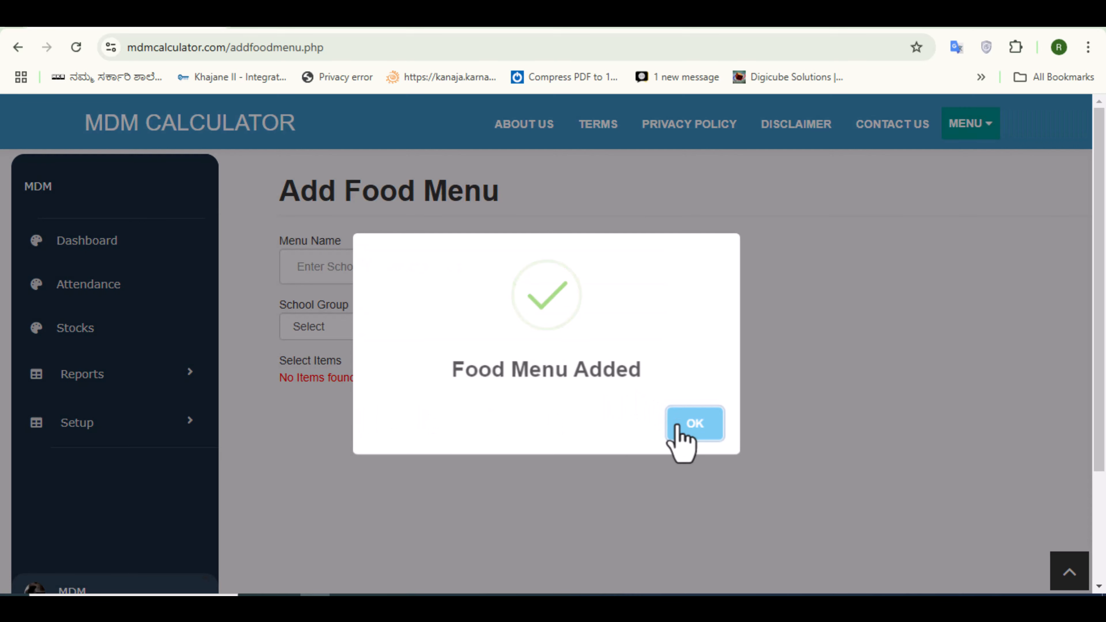
- Add another food menu named Rice and Sambar for the Class 1-5 school group
{"action": "left_click", "coordinate": [675, 423]}
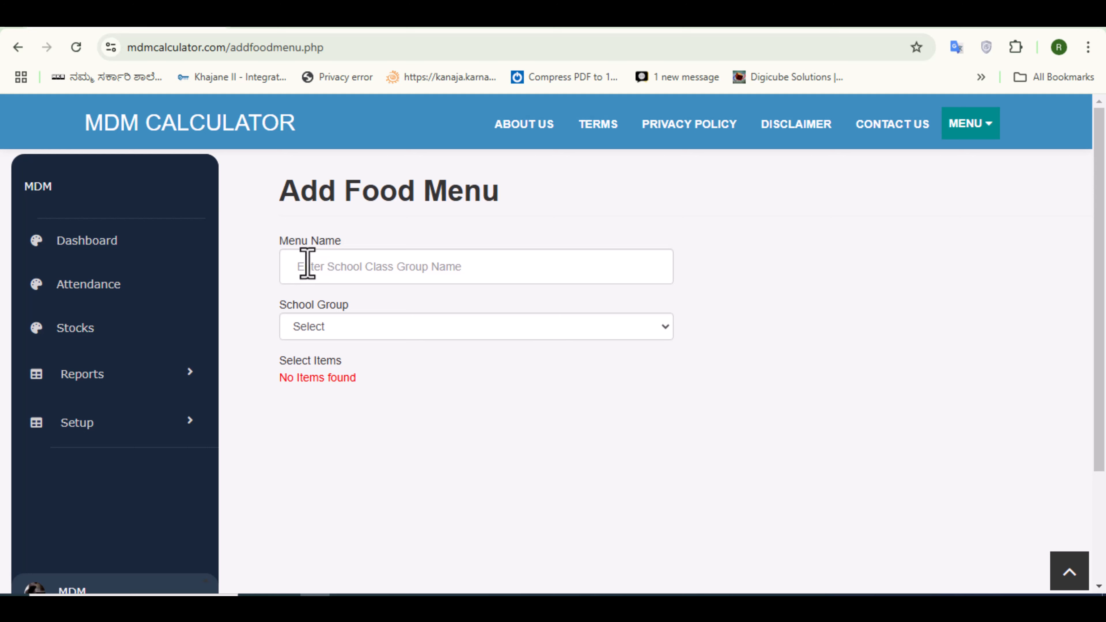
{"action": "left_click", "coordinate": [318, 270]}
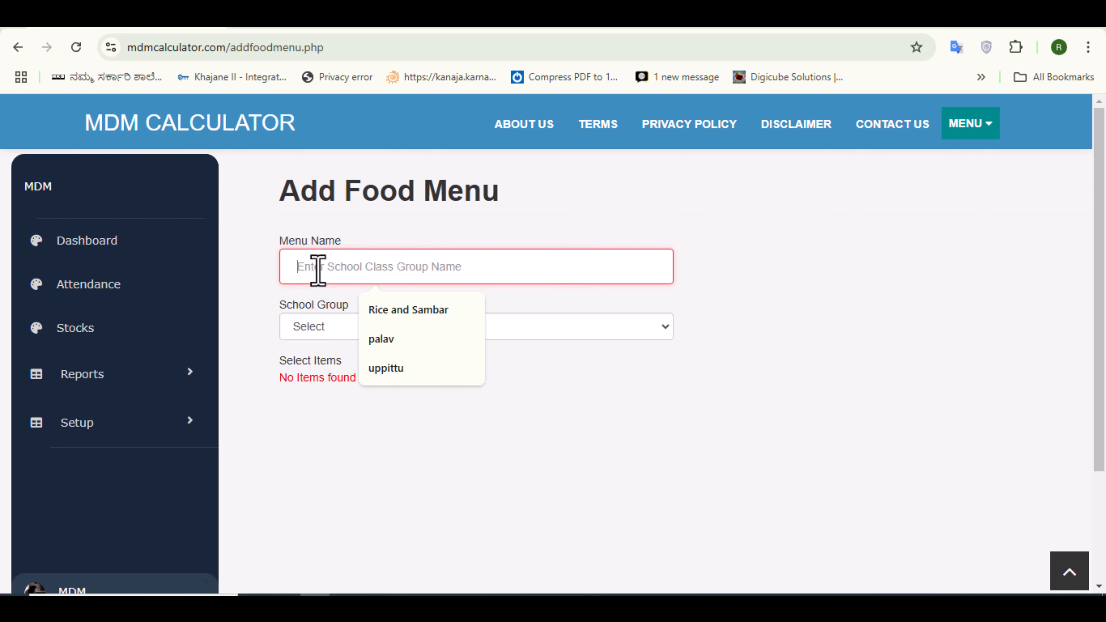
{"action": "left_click", "coordinate": [399, 311]}
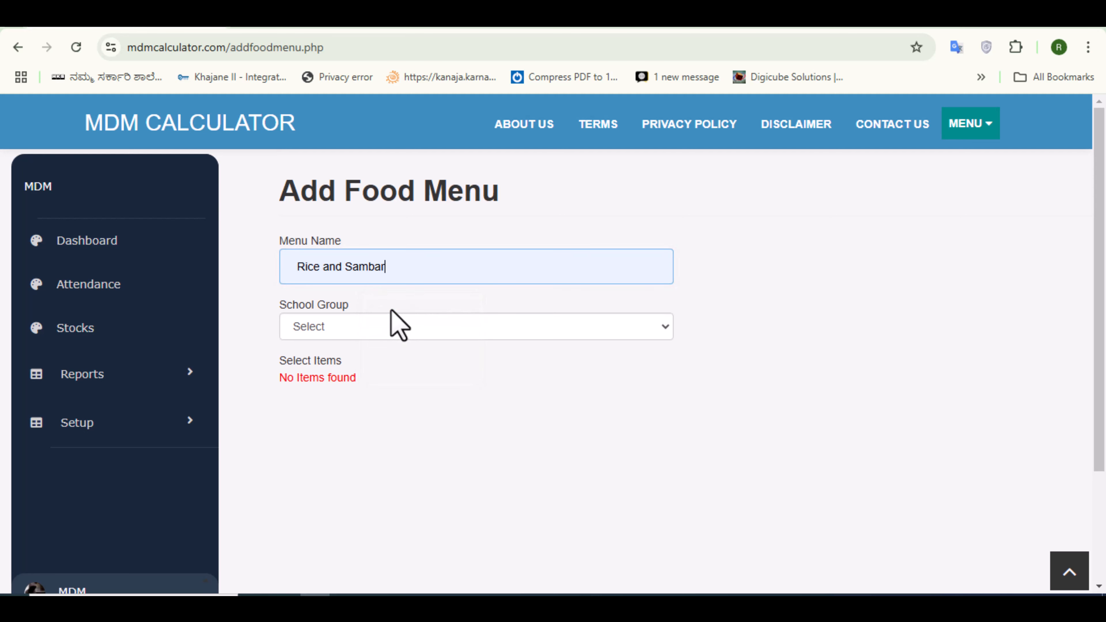
{"action": "left_click", "coordinate": [317, 327]}
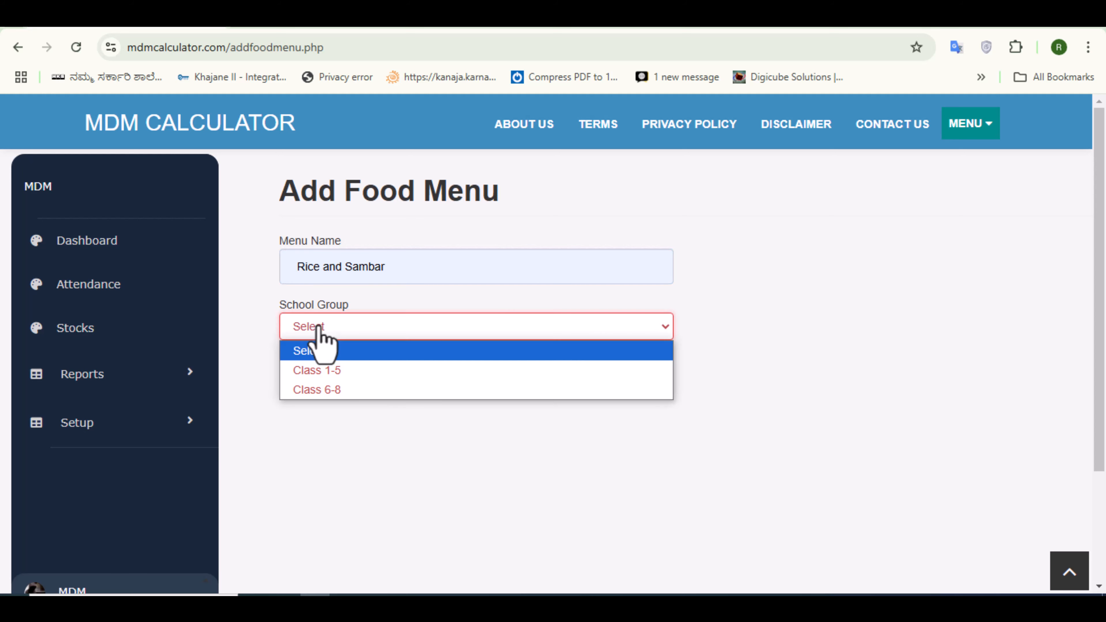
{"action": "left_click", "coordinate": [329, 371]}
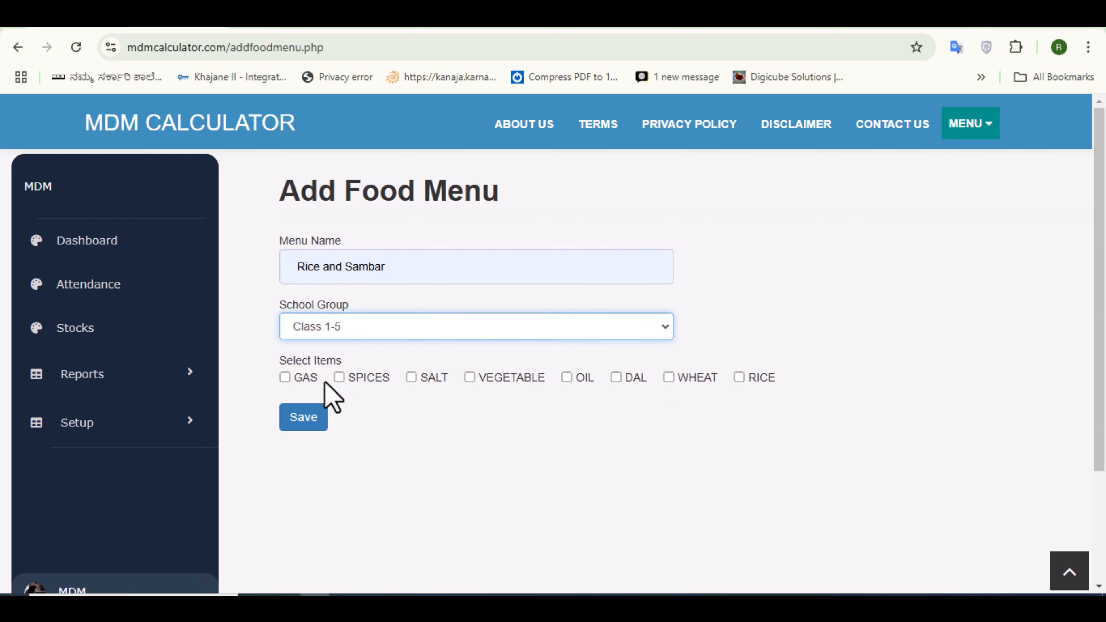
- Select GAS, SPICES, SALT, VEGETABLE, OIL, DAL and RICE as items, then save the menu and confirm
{"action": "left_click", "coordinate": [286, 379]}
{"action": "left_click", "coordinate": [340, 378]}
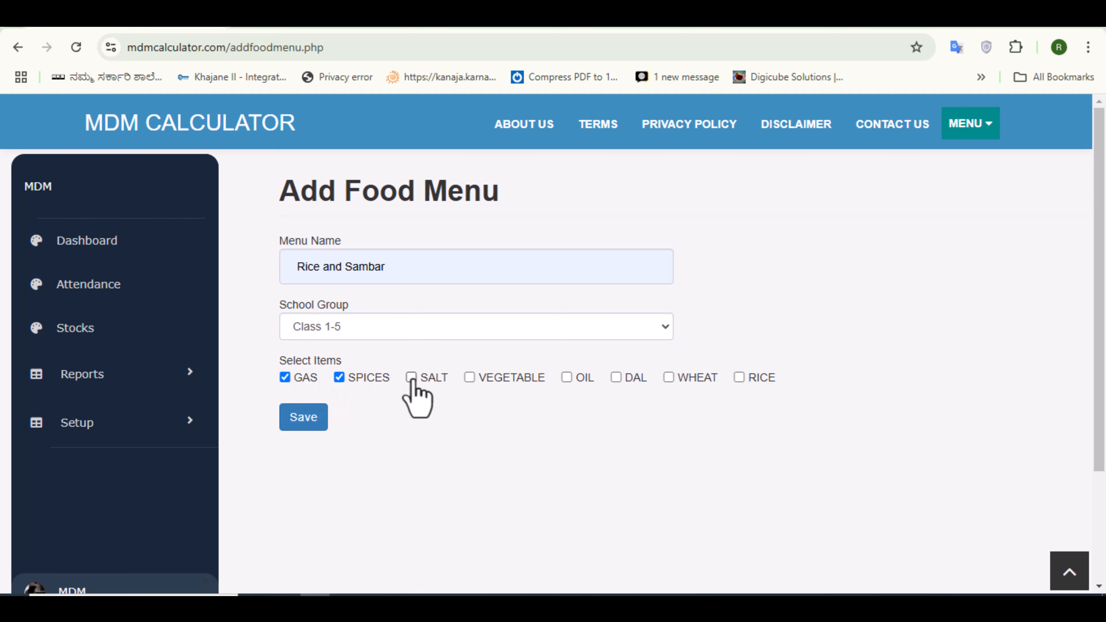
{"action": "left_click", "coordinate": [410, 378]}
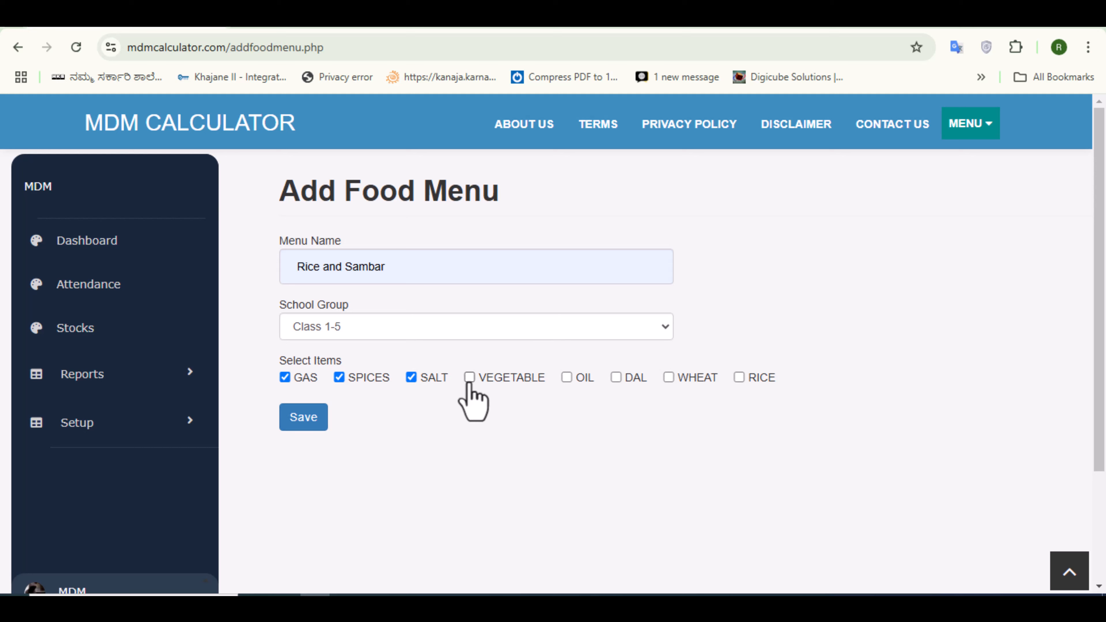
{"action": "left_click", "coordinate": [469, 378]}
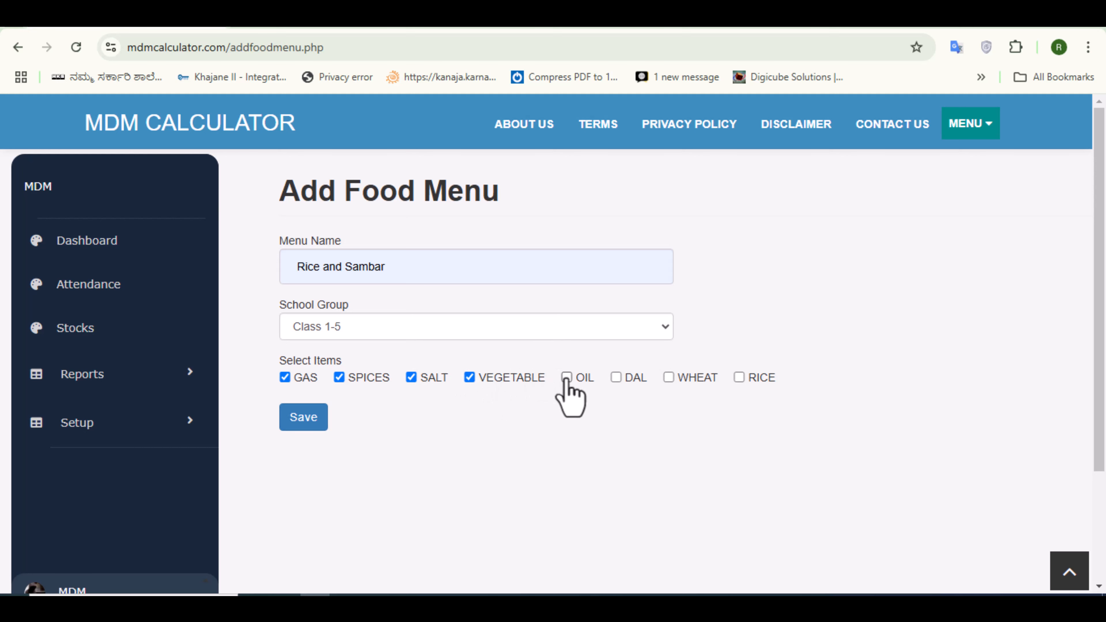
{"action": "left_click", "coordinate": [616, 378]}
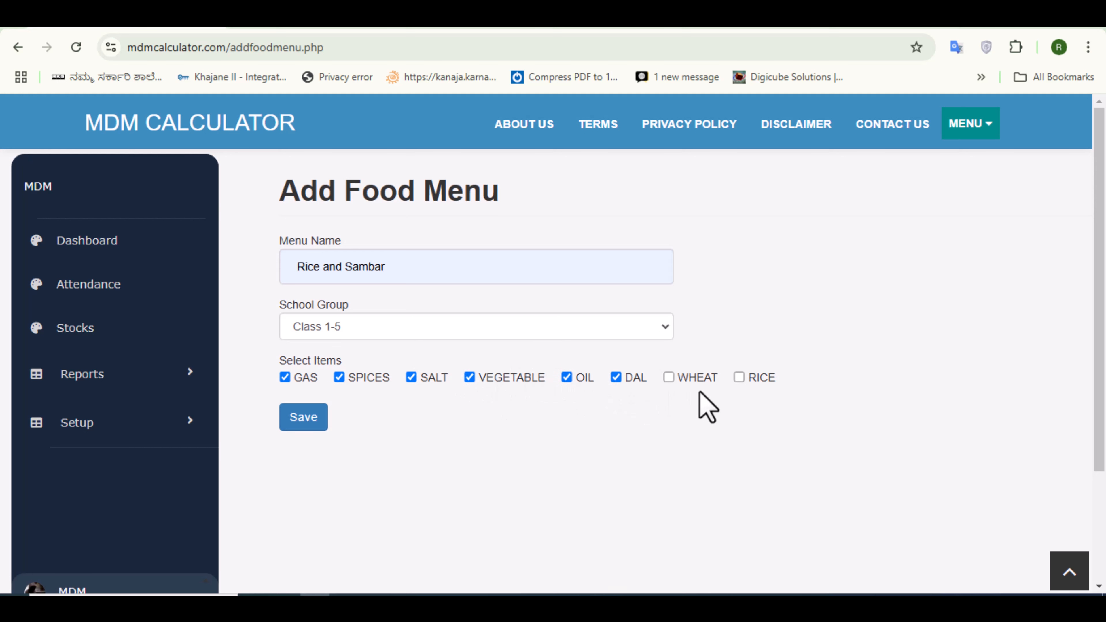
{"action": "left_click", "coordinate": [739, 377]}
{"action": "left_click", "coordinate": [301, 420]}
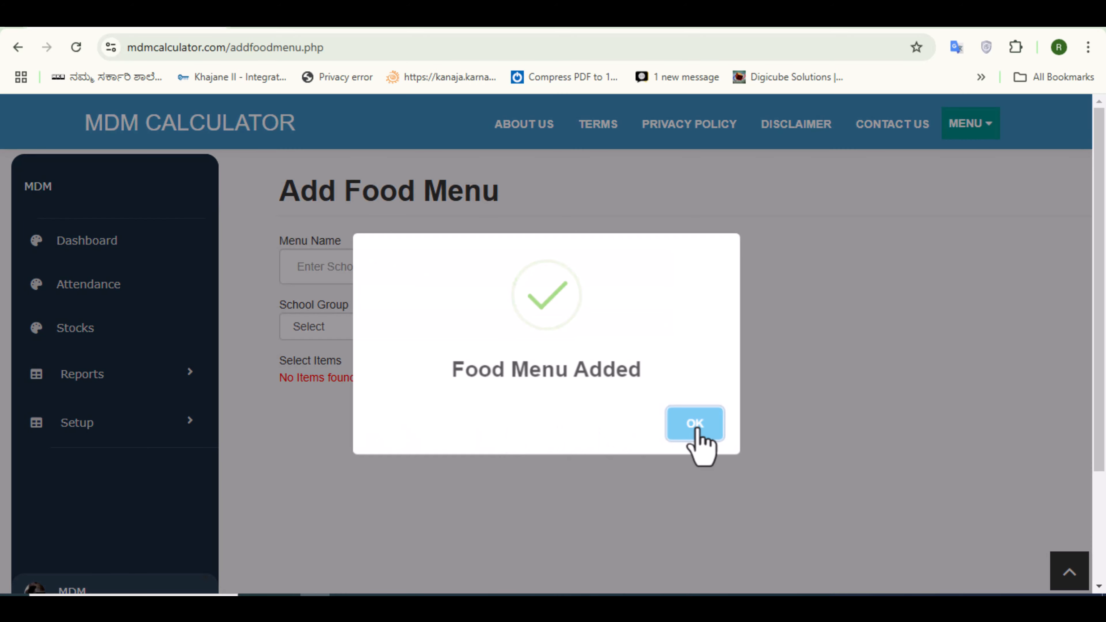
{"action": "left_click", "coordinate": [696, 429]}
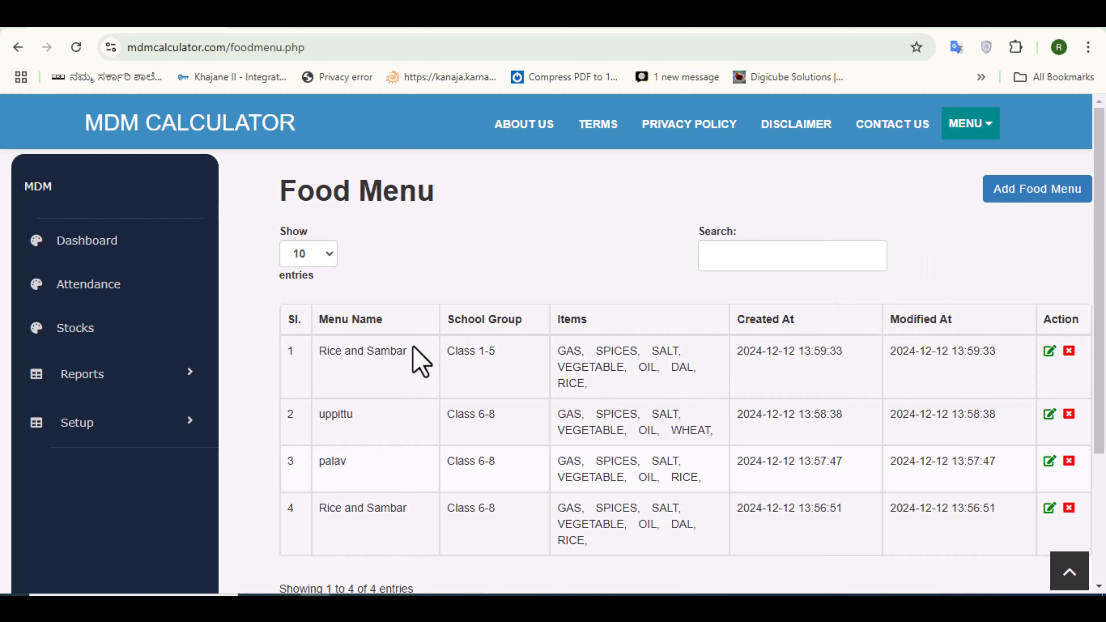
- Add another food menu named palav for the Class 1-5 school group
{"action": "left_click", "coordinate": [1015, 191]}
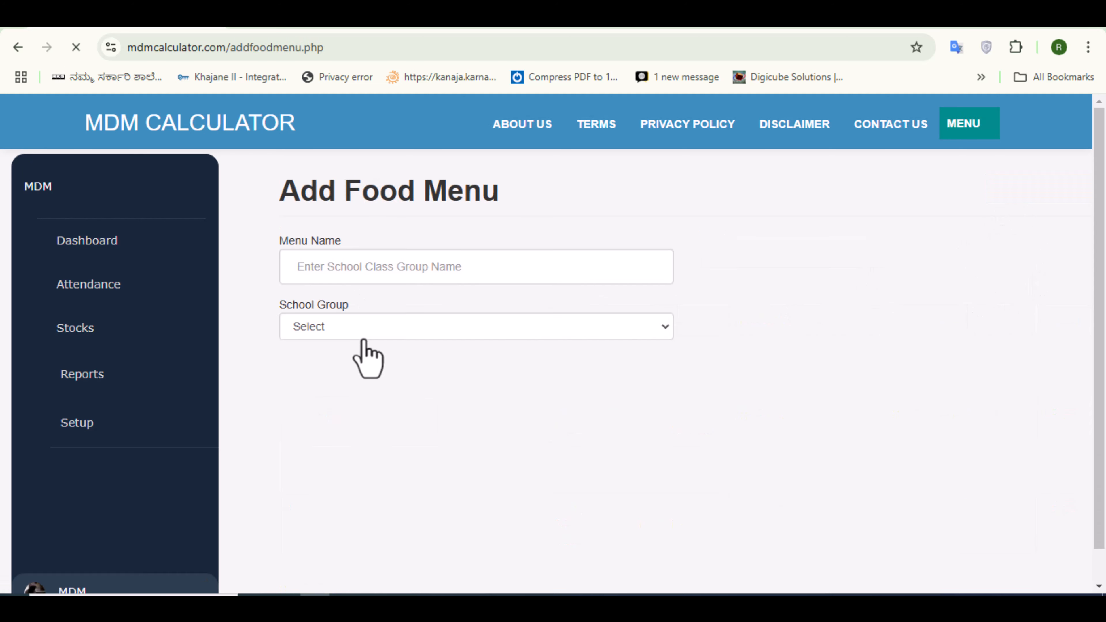
{"action": "left_click", "coordinate": [310, 266]}
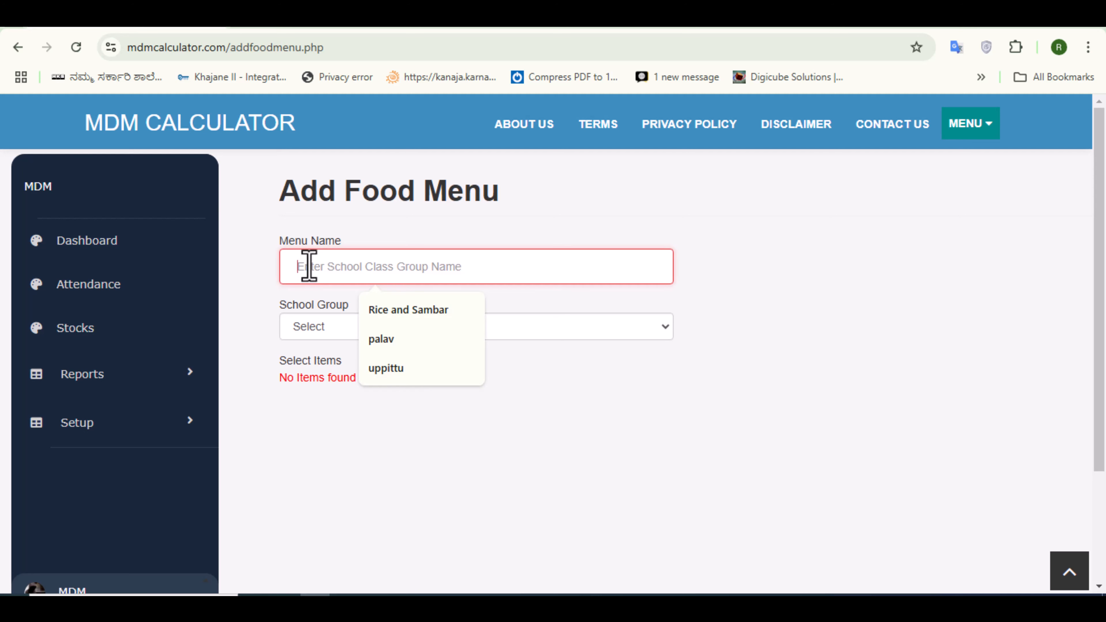
{"action": "type", "text": "palav"}
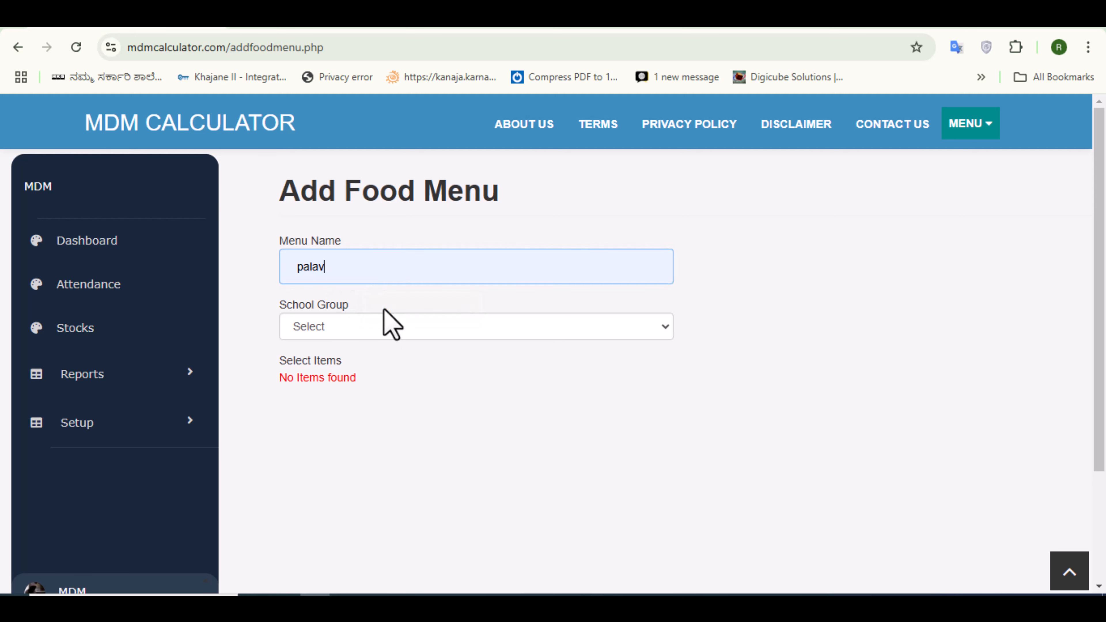
{"action": "left_click", "coordinate": [307, 327]}
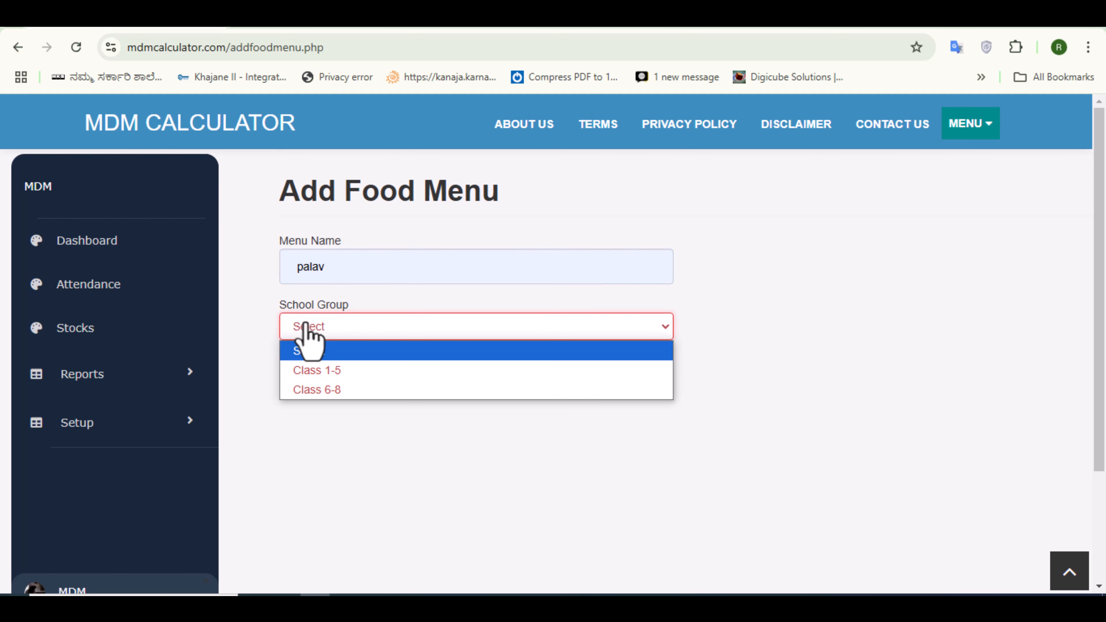
{"action": "left_click", "coordinate": [327, 375]}
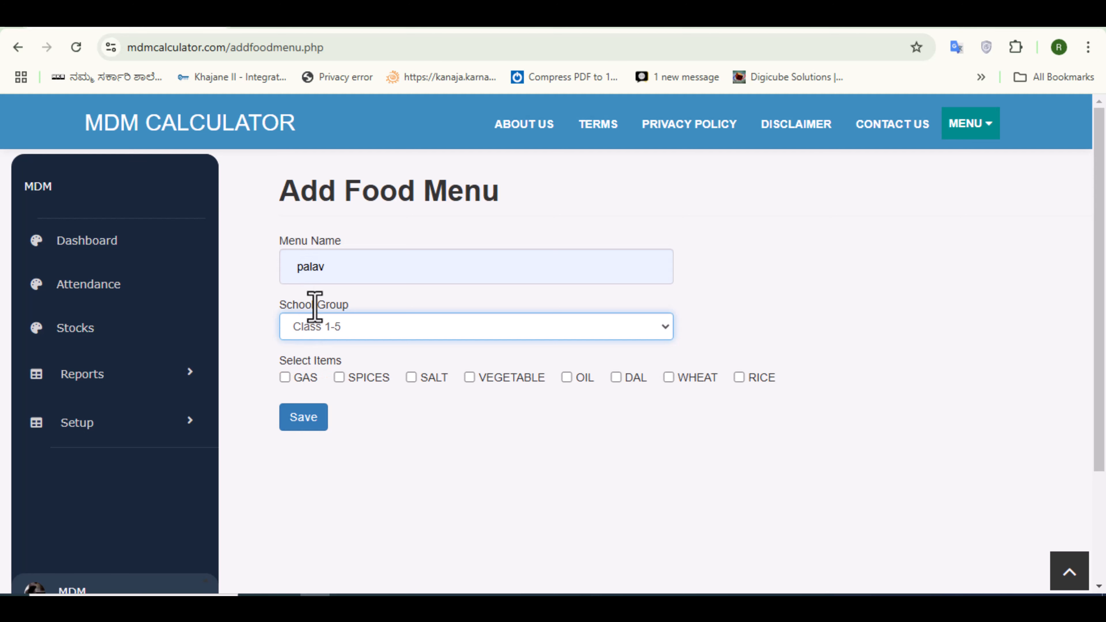
- Select GAS, SPICES, SALT, VEGETABLE, OIL and RICE as items, then save the menu and confirm
{"action": "left_click", "coordinate": [286, 378]}
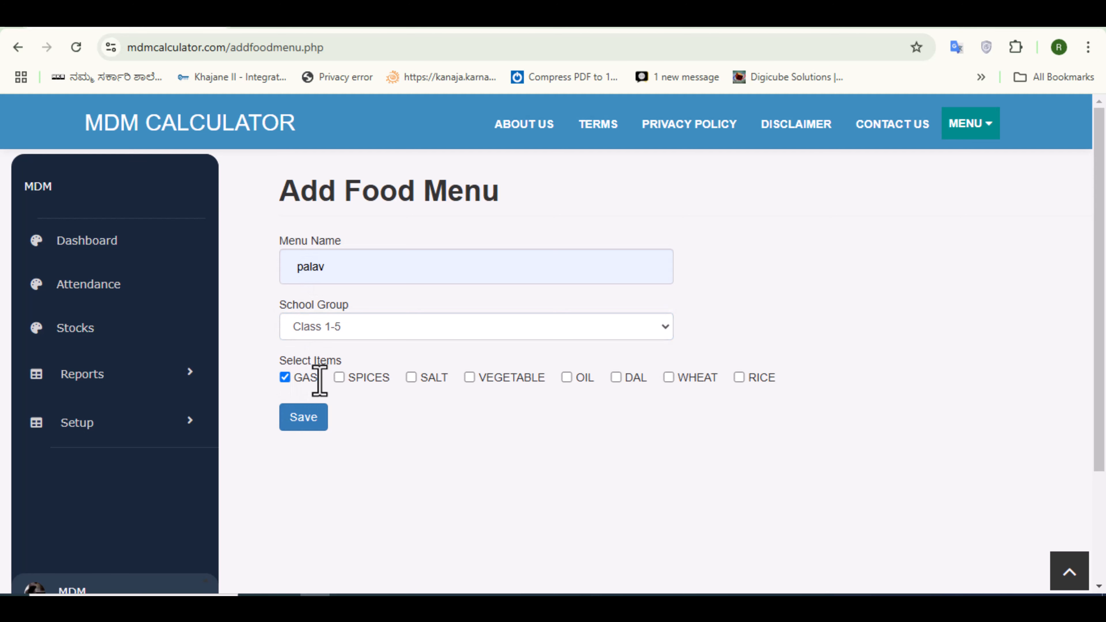
{"action": "left_click", "coordinate": [339, 377]}
{"action": "left_click", "coordinate": [411, 377]}
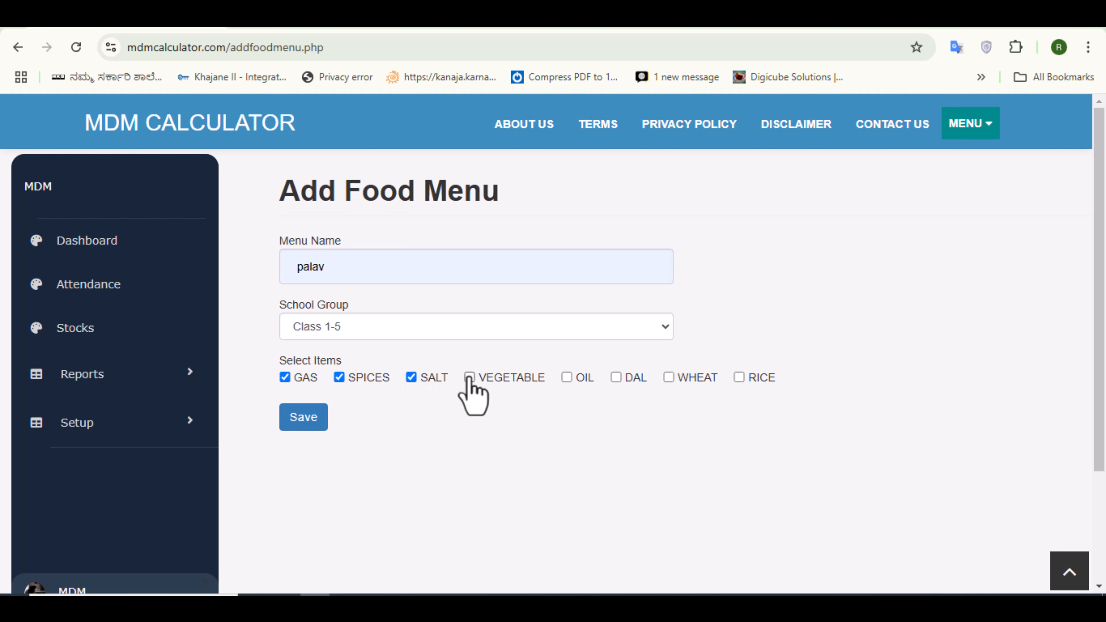
{"action": "left_click", "coordinate": [469, 377]}
{"action": "left_click", "coordinate": [566, 377]}
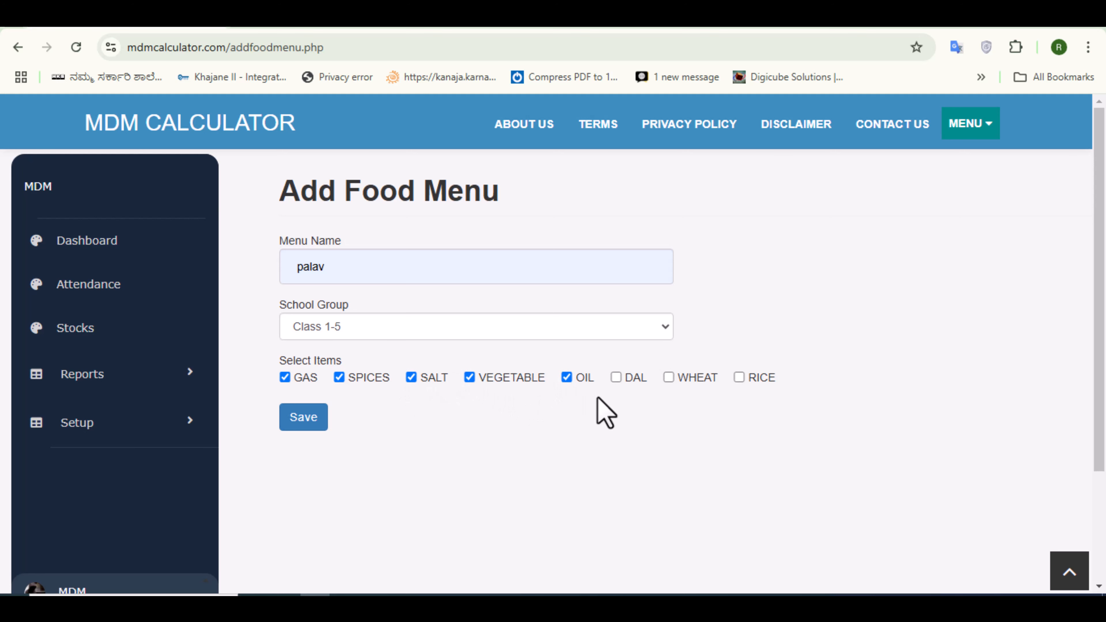
{"action": "left_click", "coordinate": [739, 377]}
{"action": "left_click", "coordinate": [307, 418]}
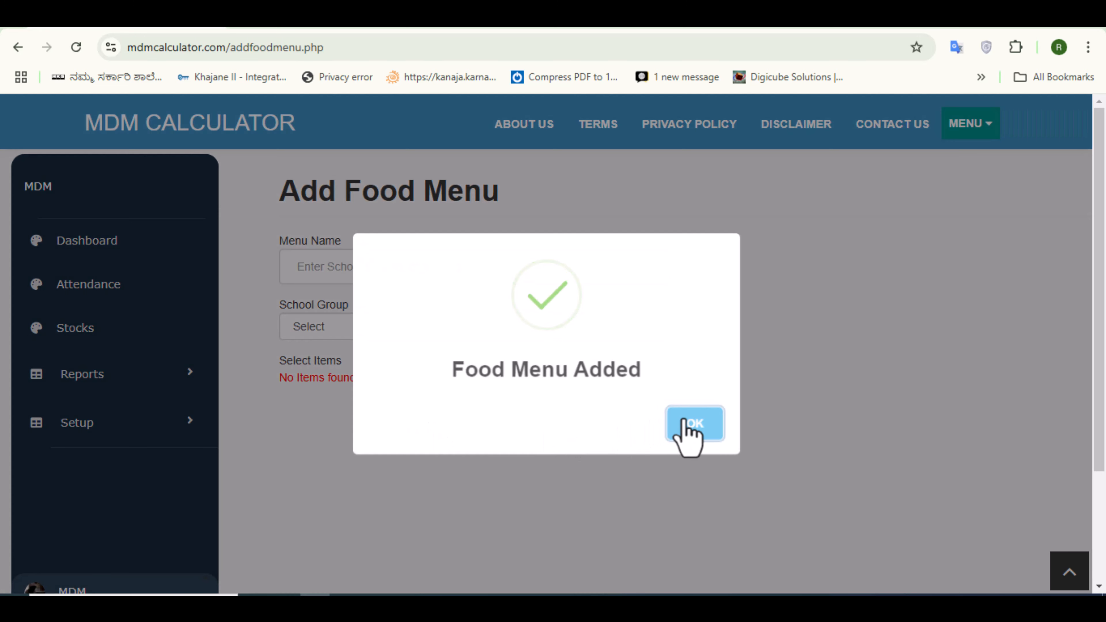
{"action": "left_click", "coordinate": [694, 424]}
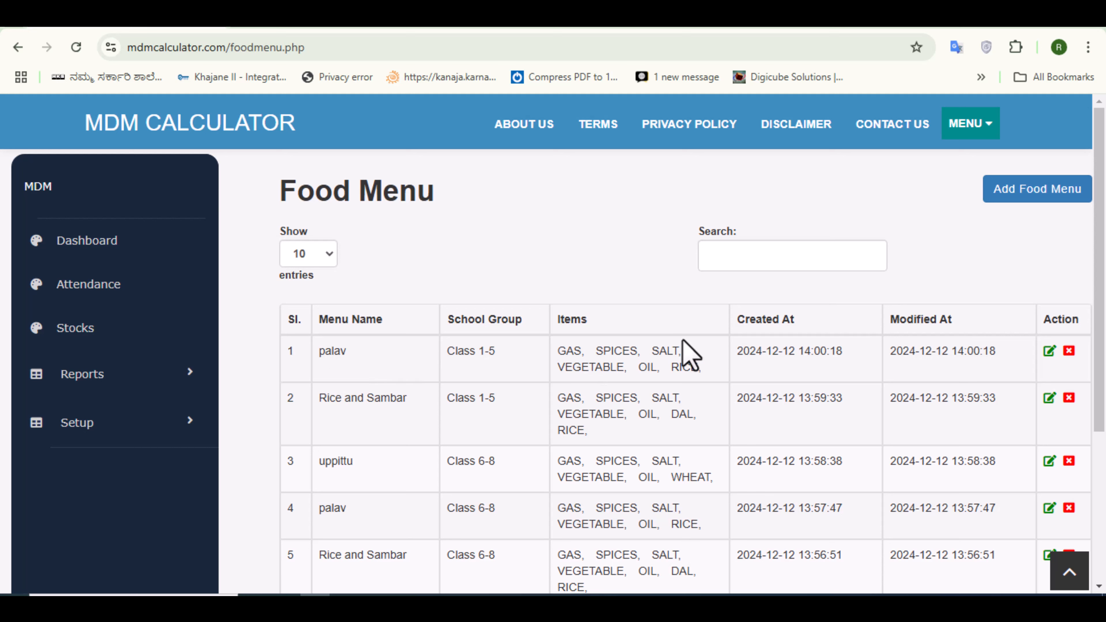
- Add another food menu named uppittu for the Class 1-5 school group
{"action": "left_click", "coordinate": [1014, 192]}
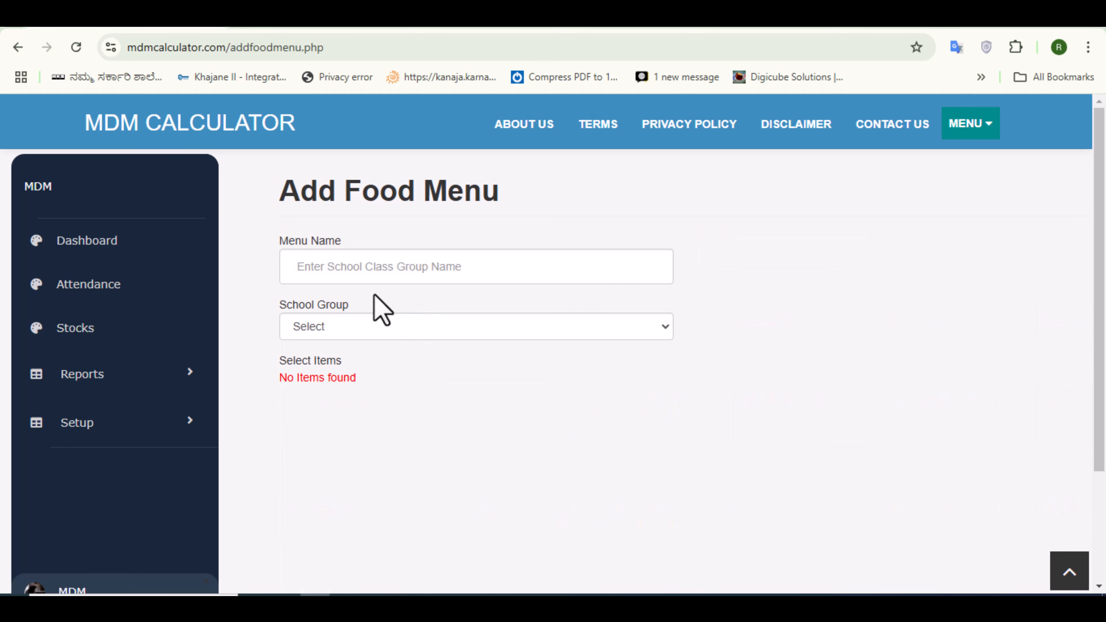
{"action": "left_click", "coordinate": [307, 268]}
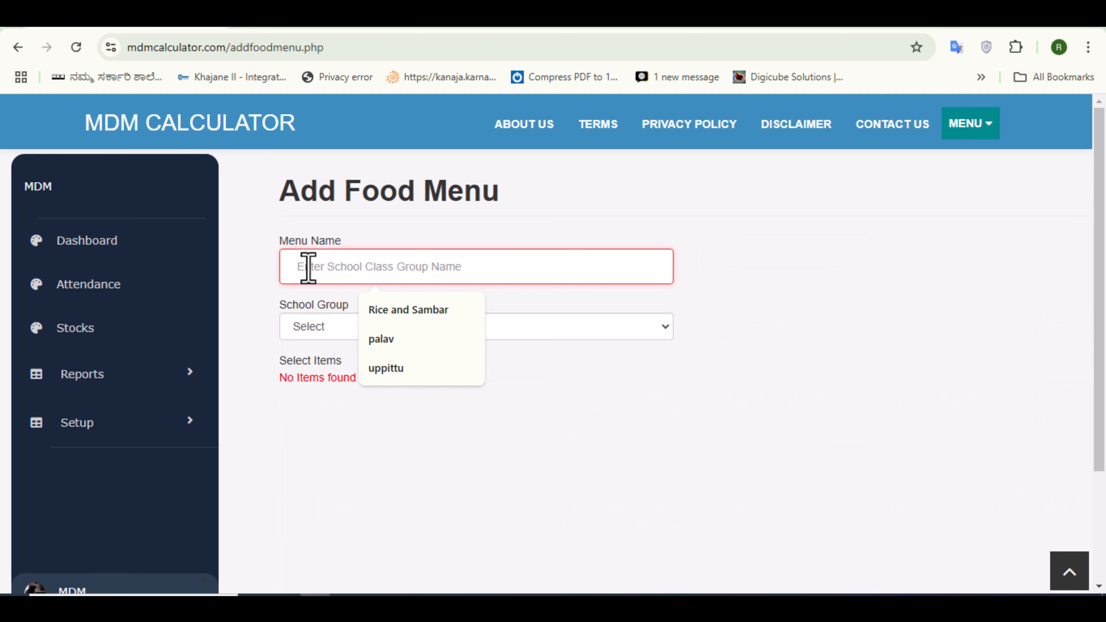
{"action": "type", "text": "uppittu"}
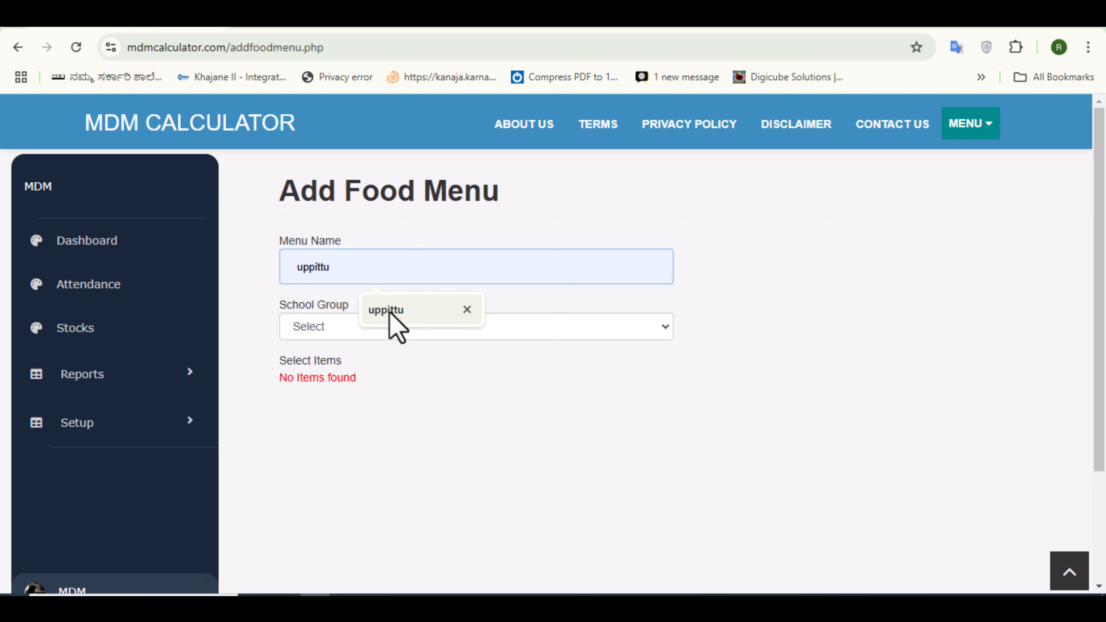
{"action": "left_click", "coordinate": [388, 311]}
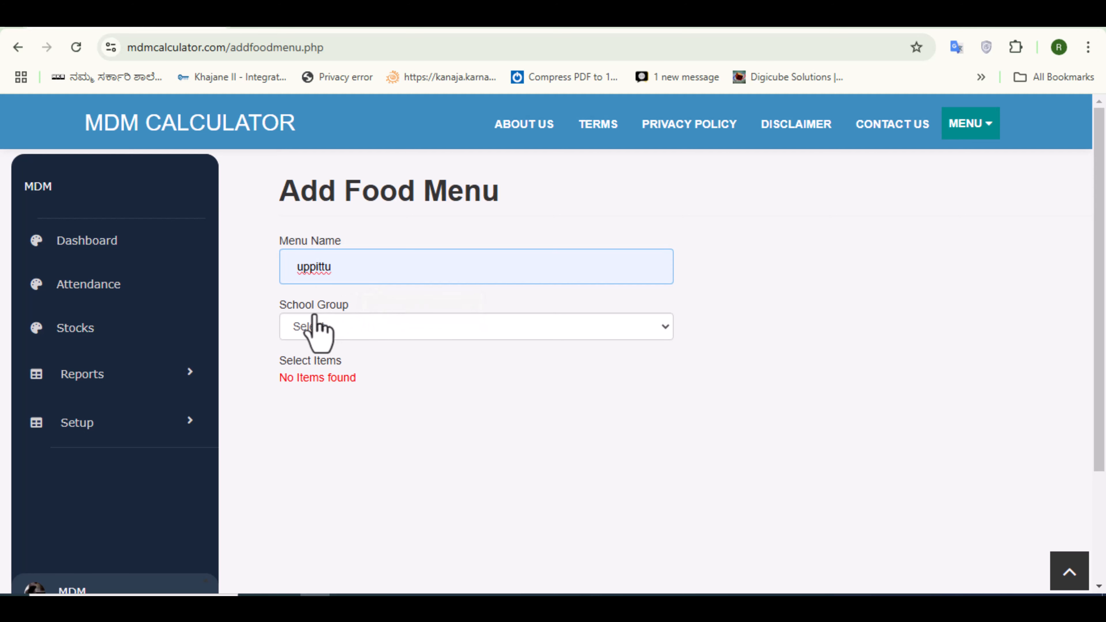
{"action": "left_click", "coordinate": [294, 331]}
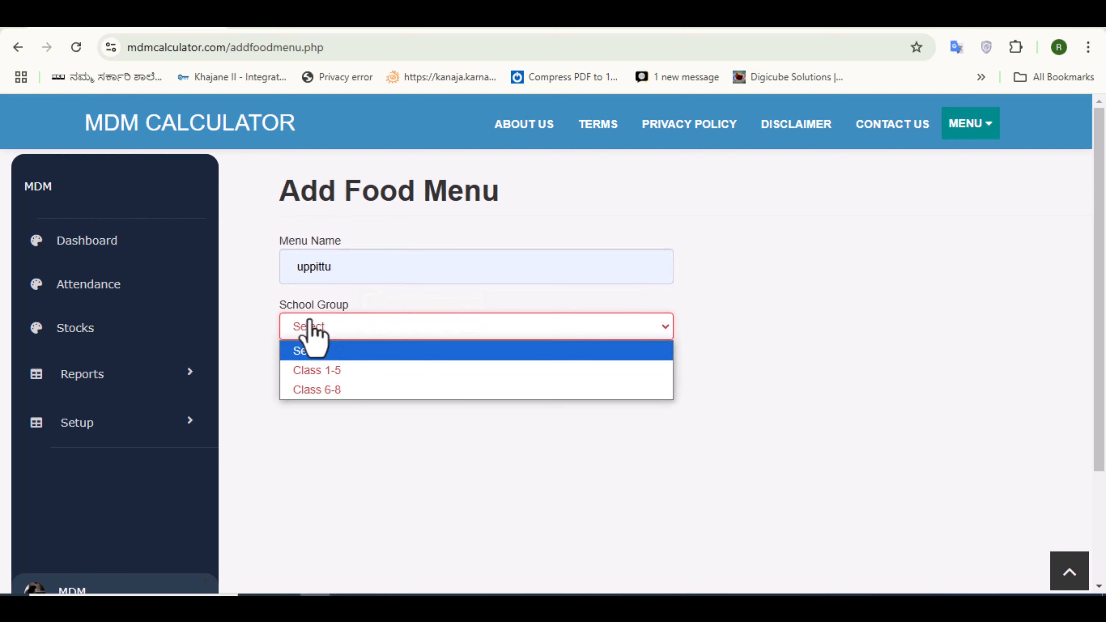
{"action": "left_click", "coordinate": [318, 371]}
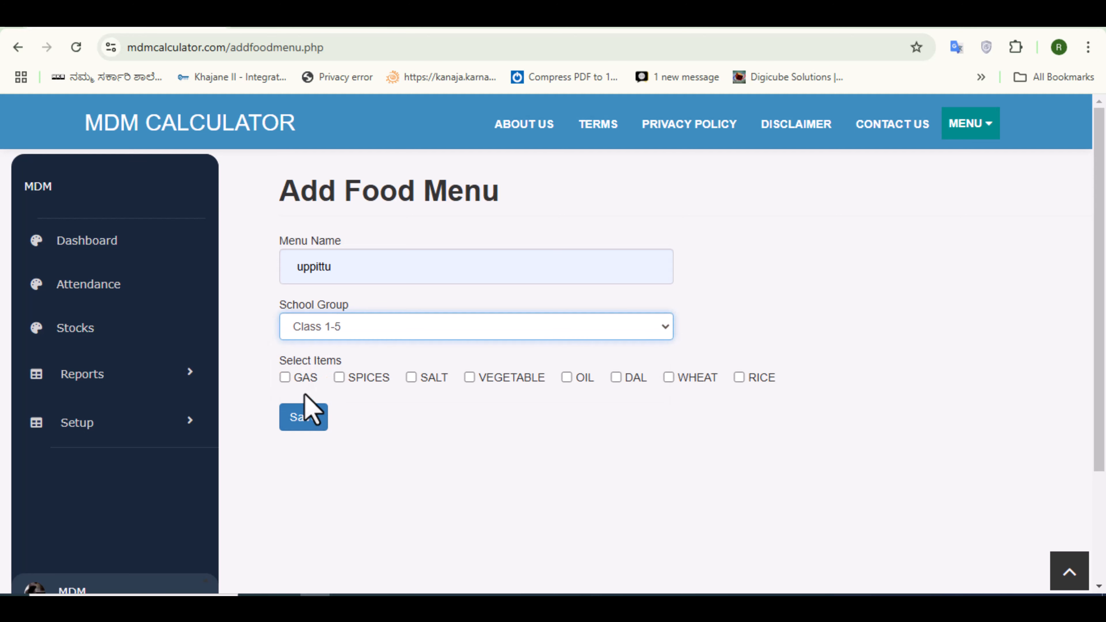
- Select GAS, SPICES, SALT, VEGETABLE, OIL and WHEAT as items, then save the menu and confirm
{"action": "left_click", "coordinate": [284, 377]}
{"action": "left_click", "coordinate": [338, 377]}
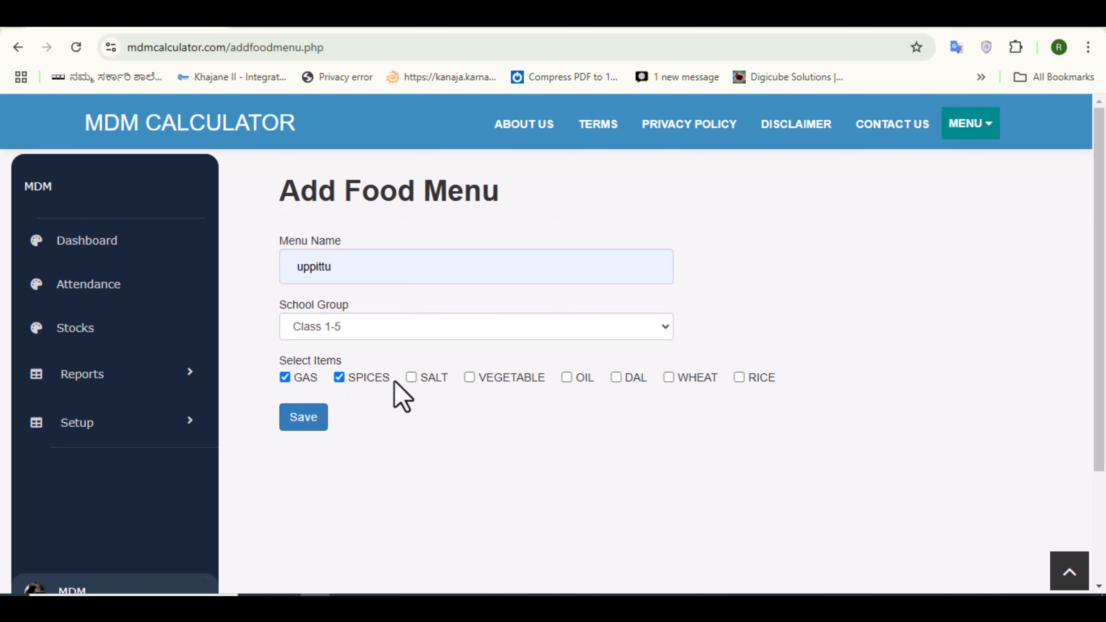
{"action": "left_click", "coordinate": [411, 378]}
{"action": "left_click", "coordinate": [469, 378]}
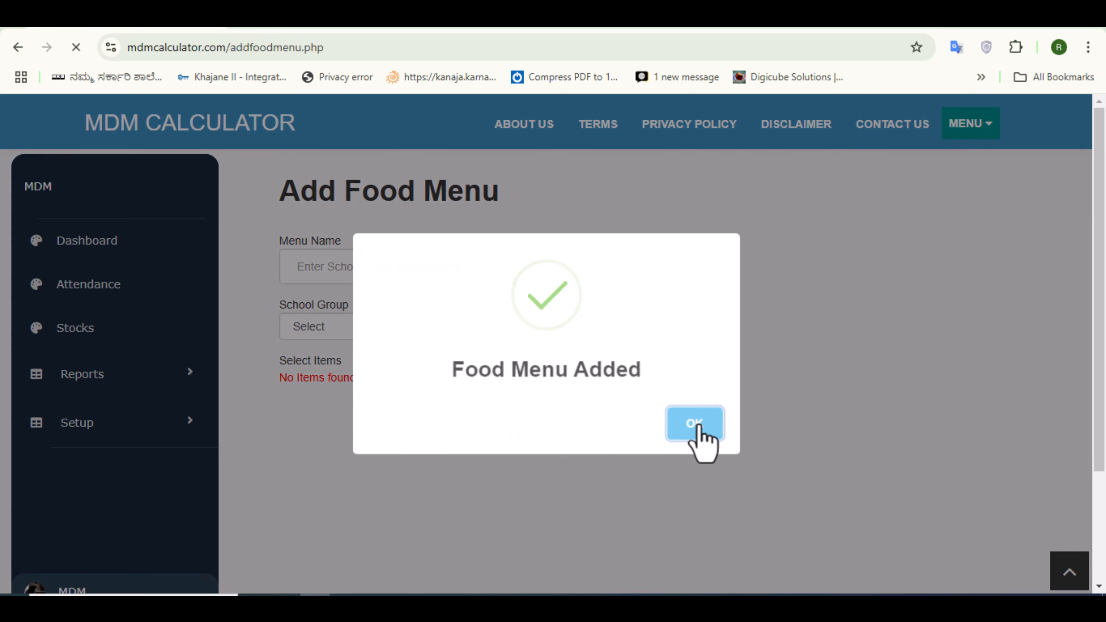
{"action": "left_click", "coordinate": [694, 424]}
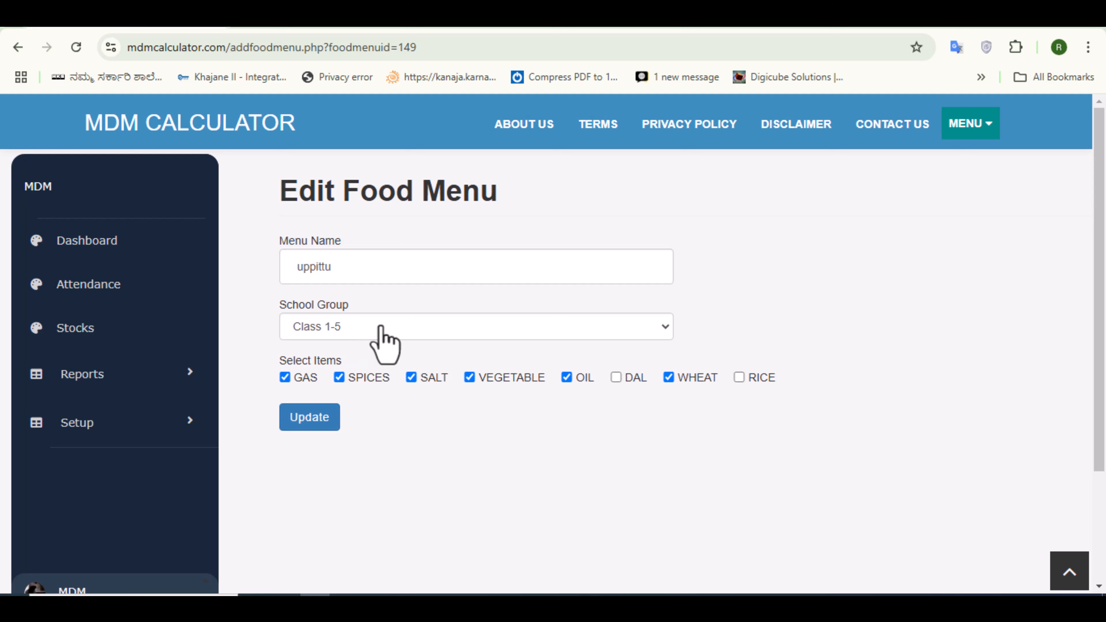
- Edit the Class 1-5 uppittu menu to deselect VEGETABLE from its items, then update and confirm
{"action": "left_click", "coordinate": [658, 328]}
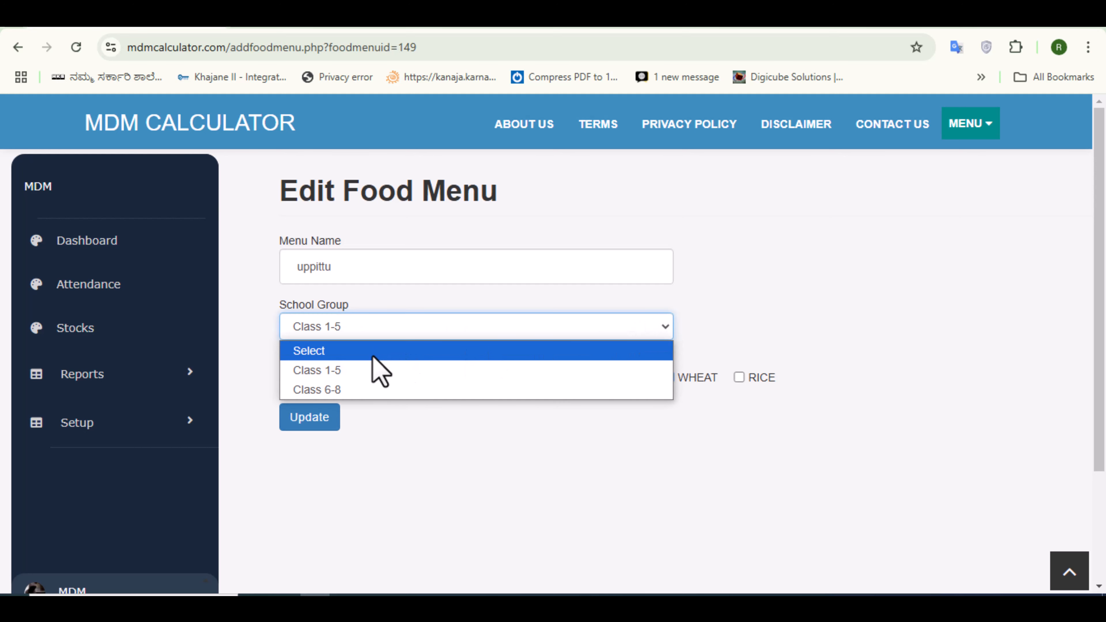
{"action": "left_click", "coordinate": [333, 371]}
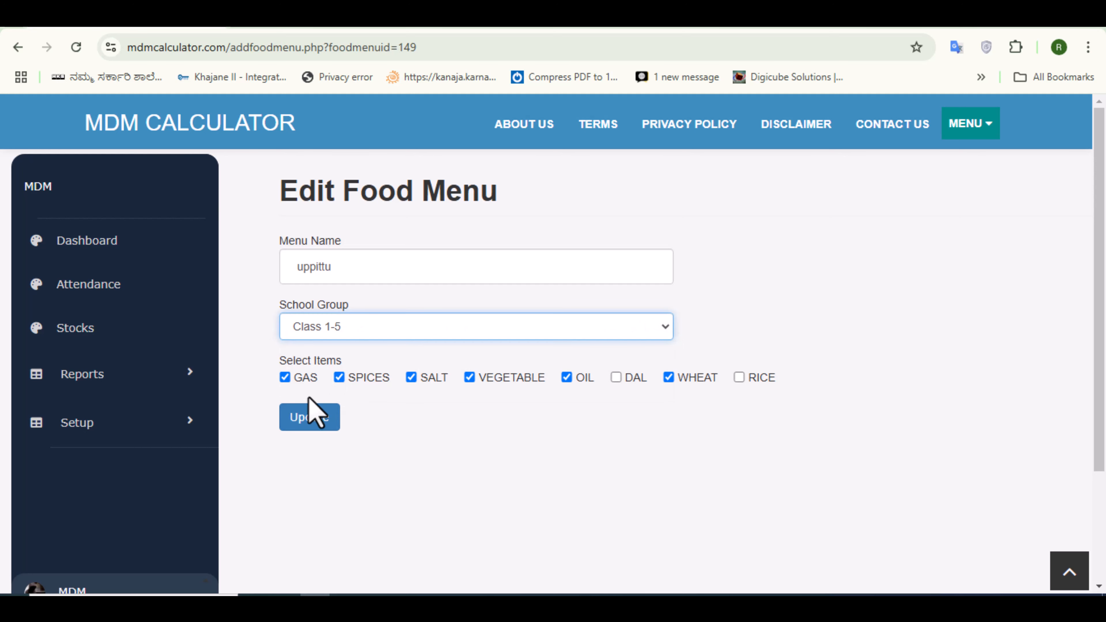
{"action": "left_click", "coordinate": [469, 378]}
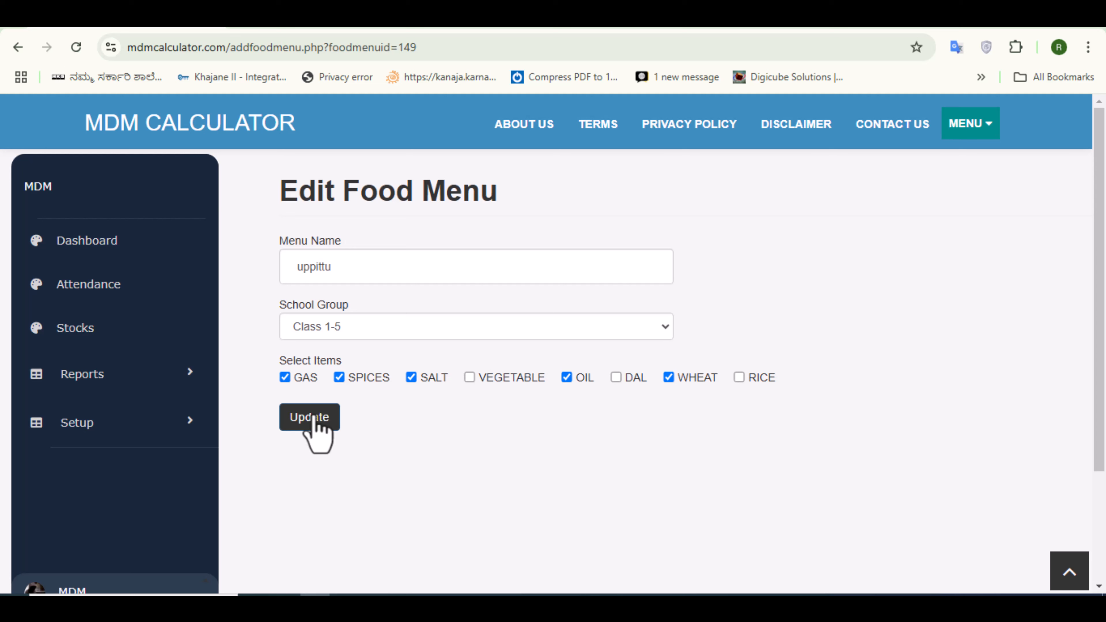
{"action": "left_click", "coordinate": [310, 418]}
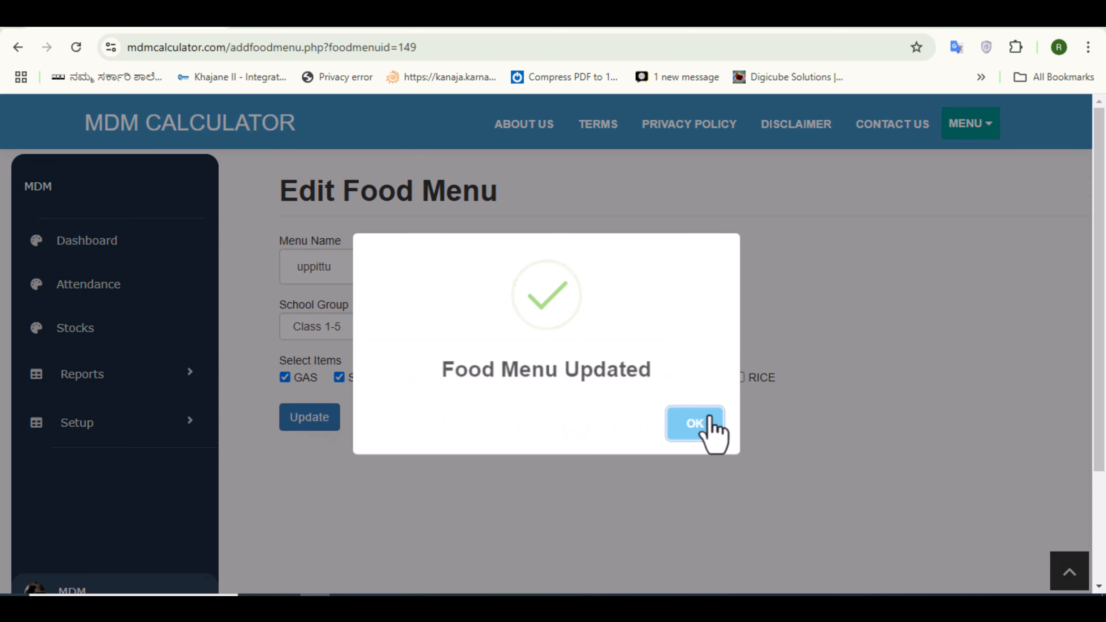
{"action": "left_click", "coordinate": [681, 423]}
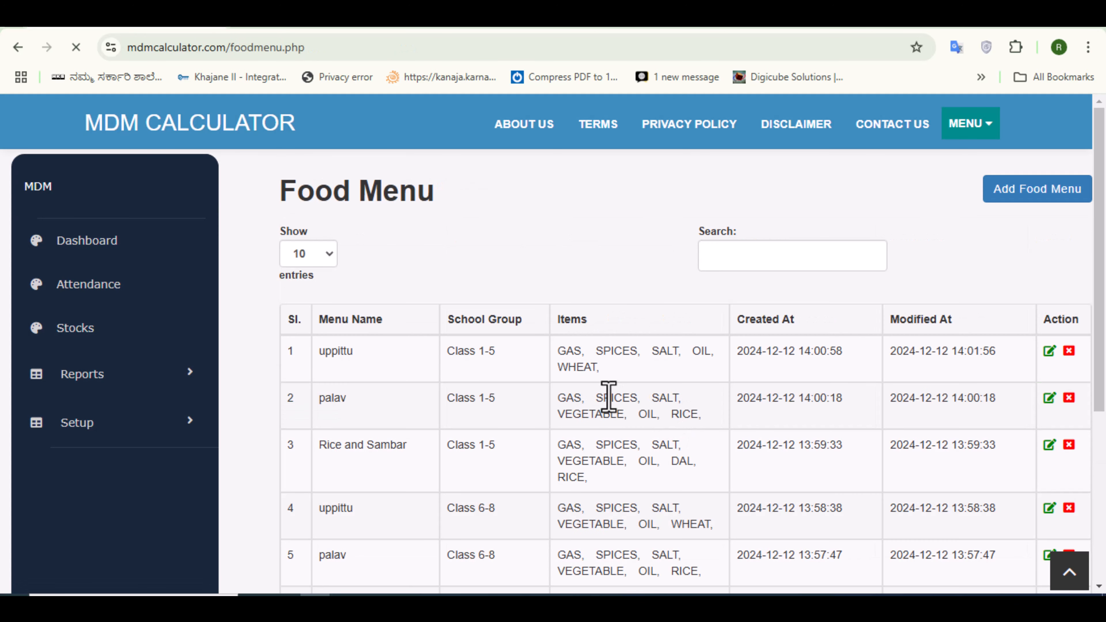